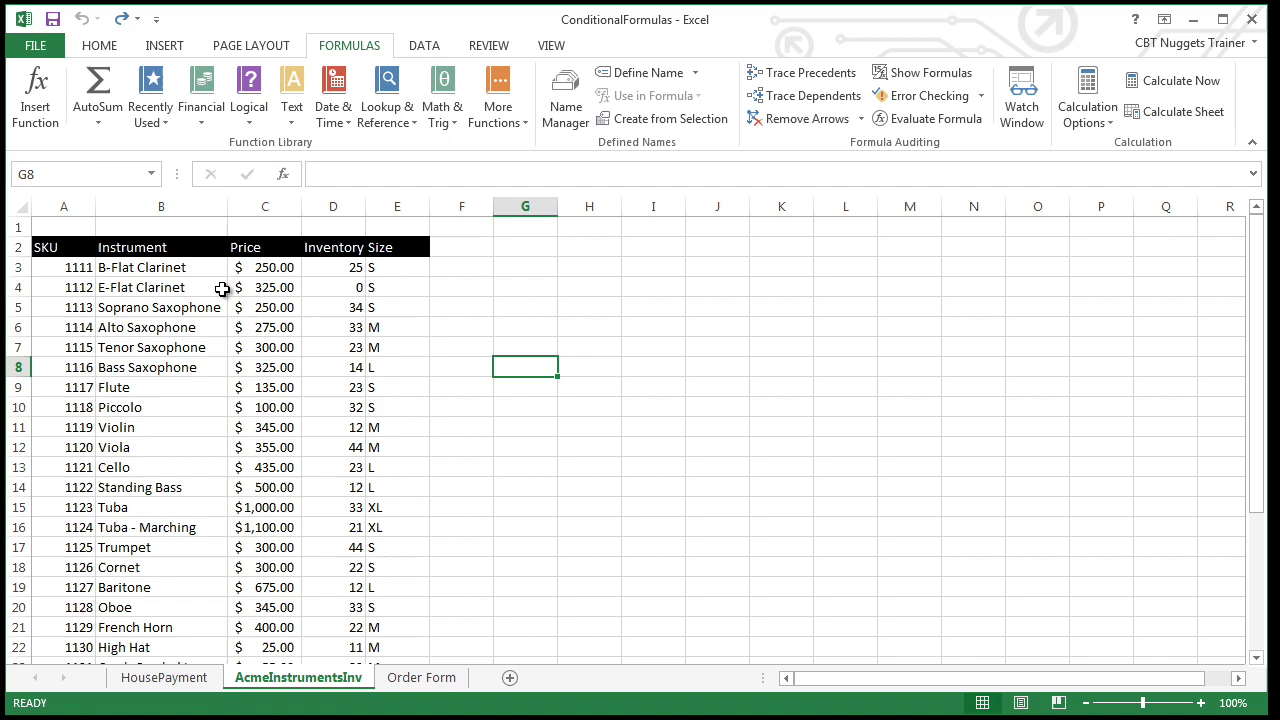
Scroll through the inventory list, then switch to the Order Form sheet.
{"action": "scroll", "coordinate": [200, 277], "scroll_direction": "down", "scroll_amount": 1}
{"action": "scroll", "coordinate": [200, 277], "scroll_direction": "down", "scroll_amount": 4}
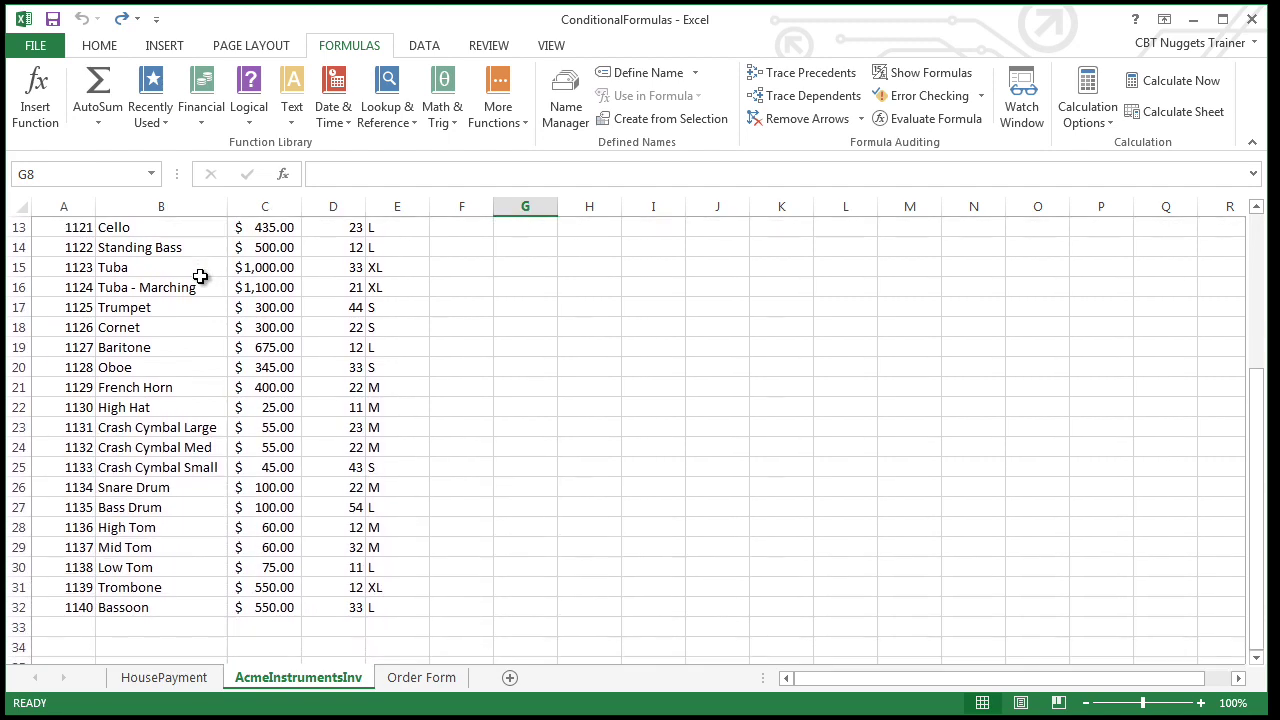
{"action": "scroll", "coordinate": [200, 277], "scroll_direction": "up", "scroll_amount": 1}
{"action": "scroll", "coordinate": [200, 277], "scroll_direction": "up", "scroll_amount": 3}
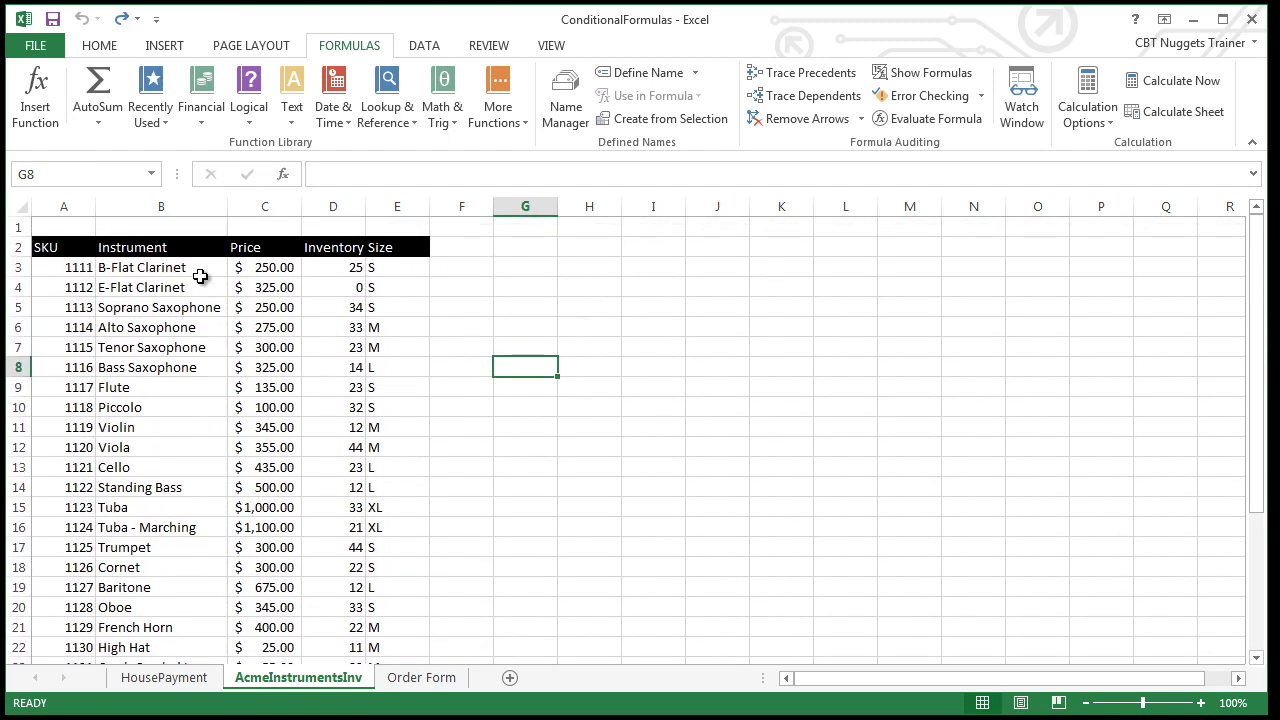
{"action": "left_click", "coordinate": [407, 679]}
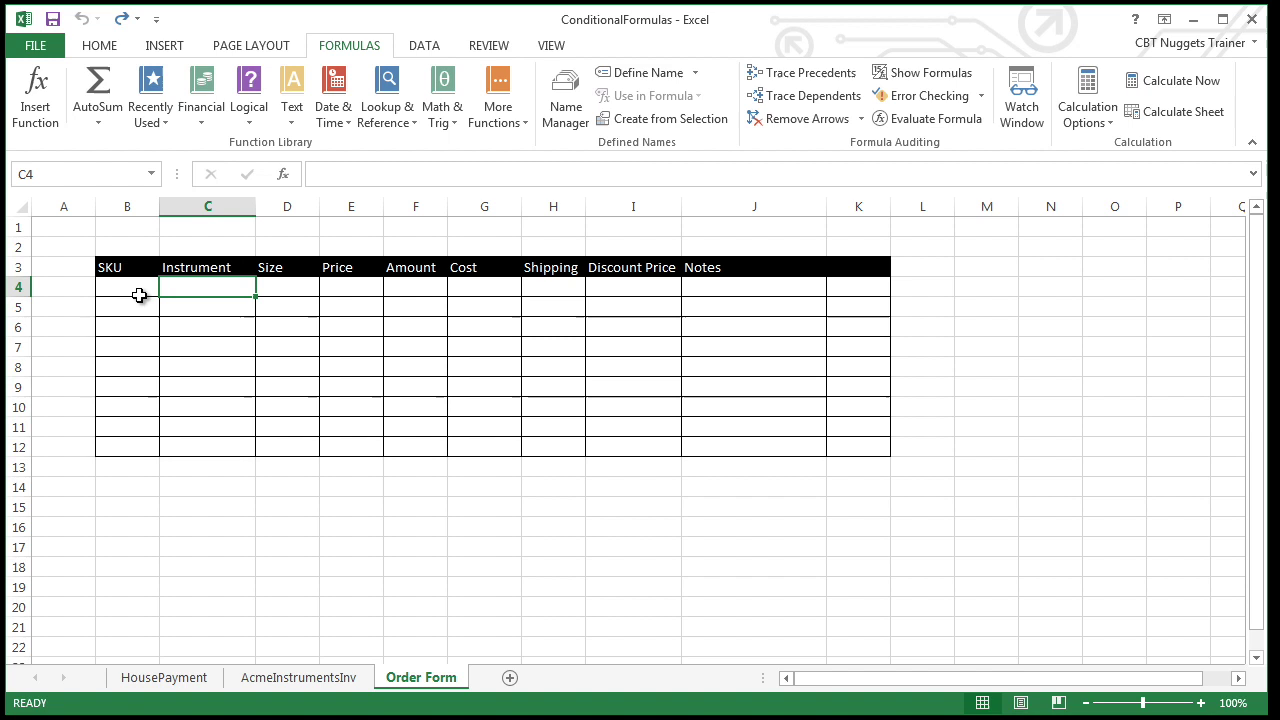
Insert a VLOOKUP formula into C4 from the Lookup & Reference functions and move its dialog aside.
{"action": "left_click", "coordinate": [288, 679]}
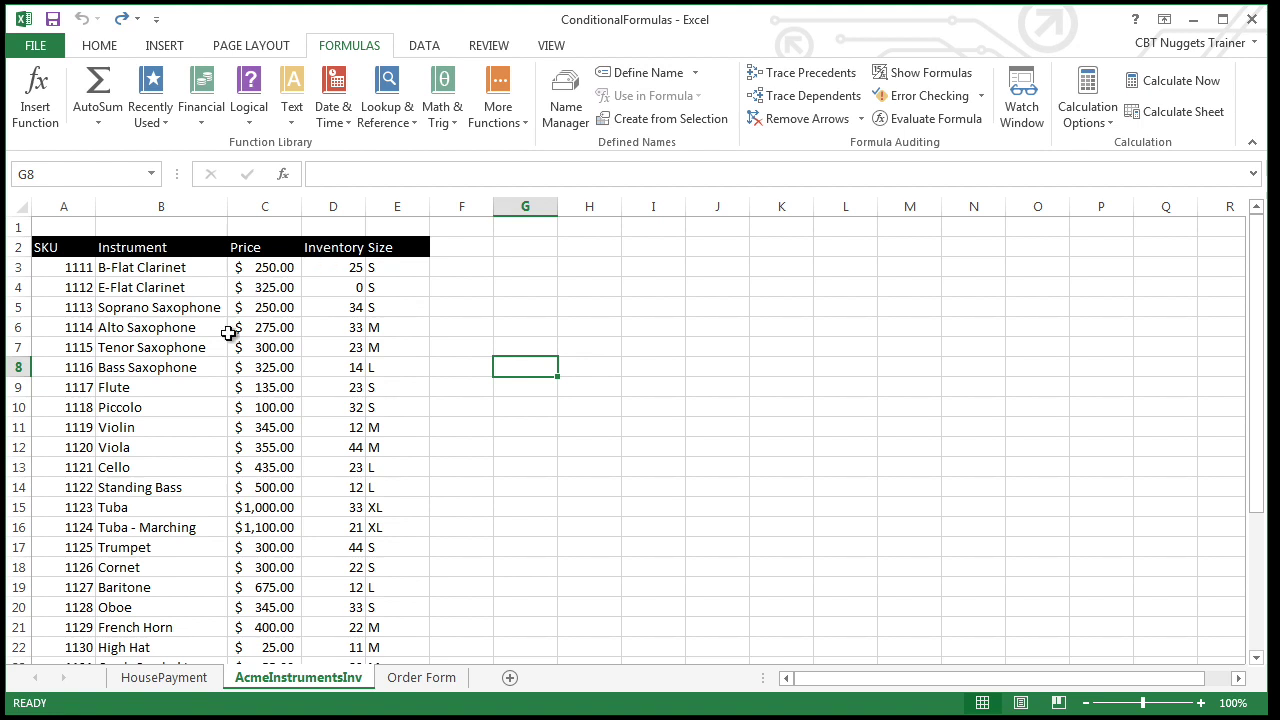
{"action": "left_click", "coordinate": [405, 678]}
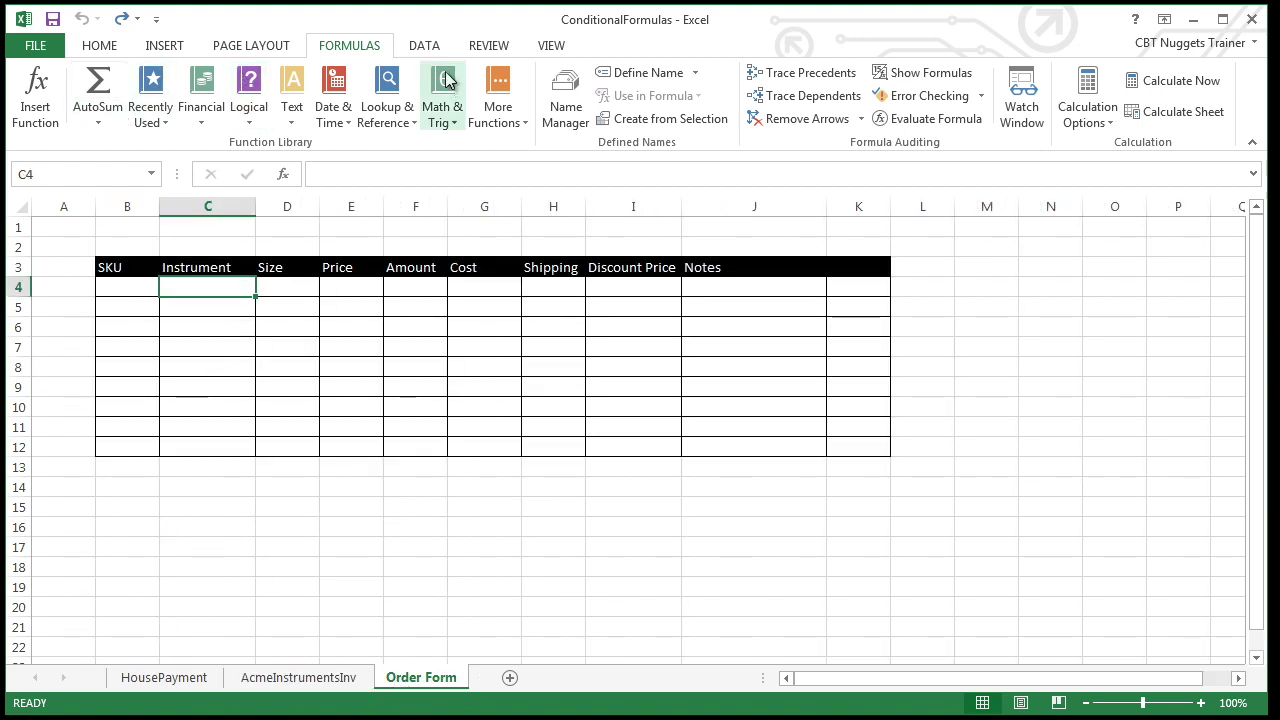
{"action": "left_click", "coordinate": [402, 113]}
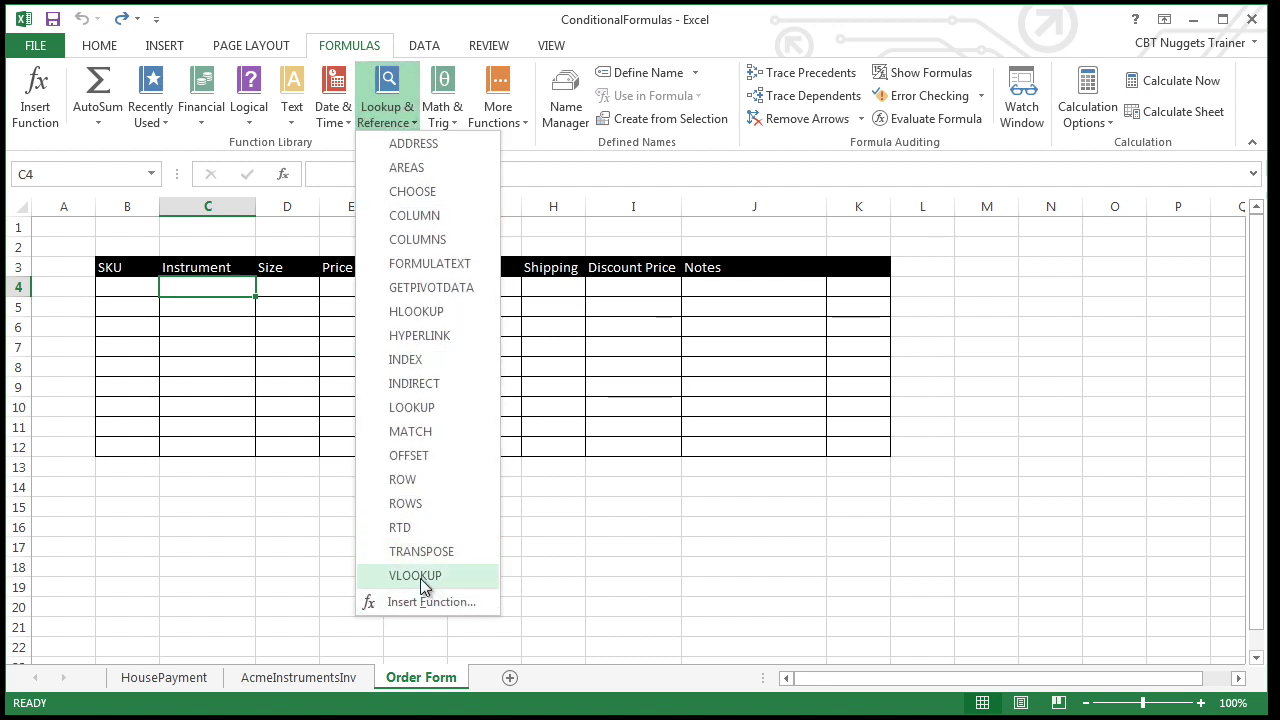
{"action": "left_click", "coordinate": [370, 576]}
{"action": "left_click_drag", "start_coordinate": [737, 319], "coordinate": [557, 321]}
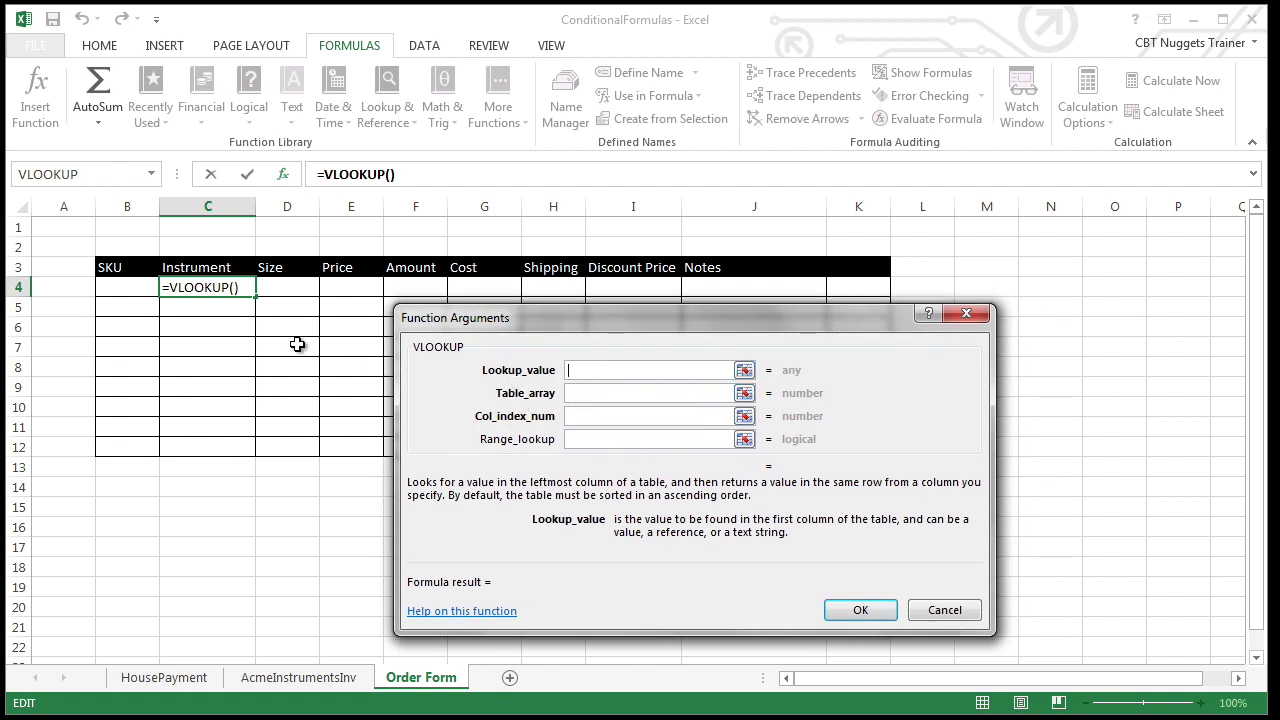
Set B4 as C4's lookup value and start choosing the Table_array range.
{"action": "left_click", "coordinate": [744, 370]}
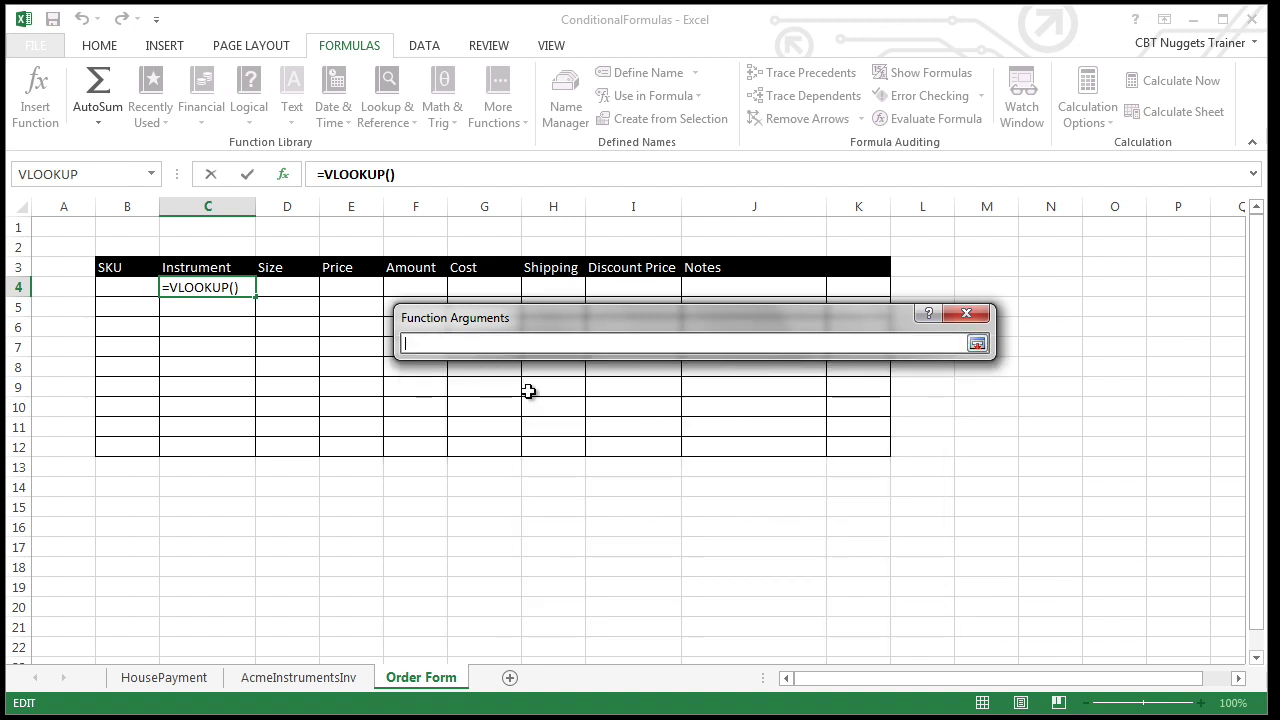
{"action": "left_click", "coordinate": [121, 290]}
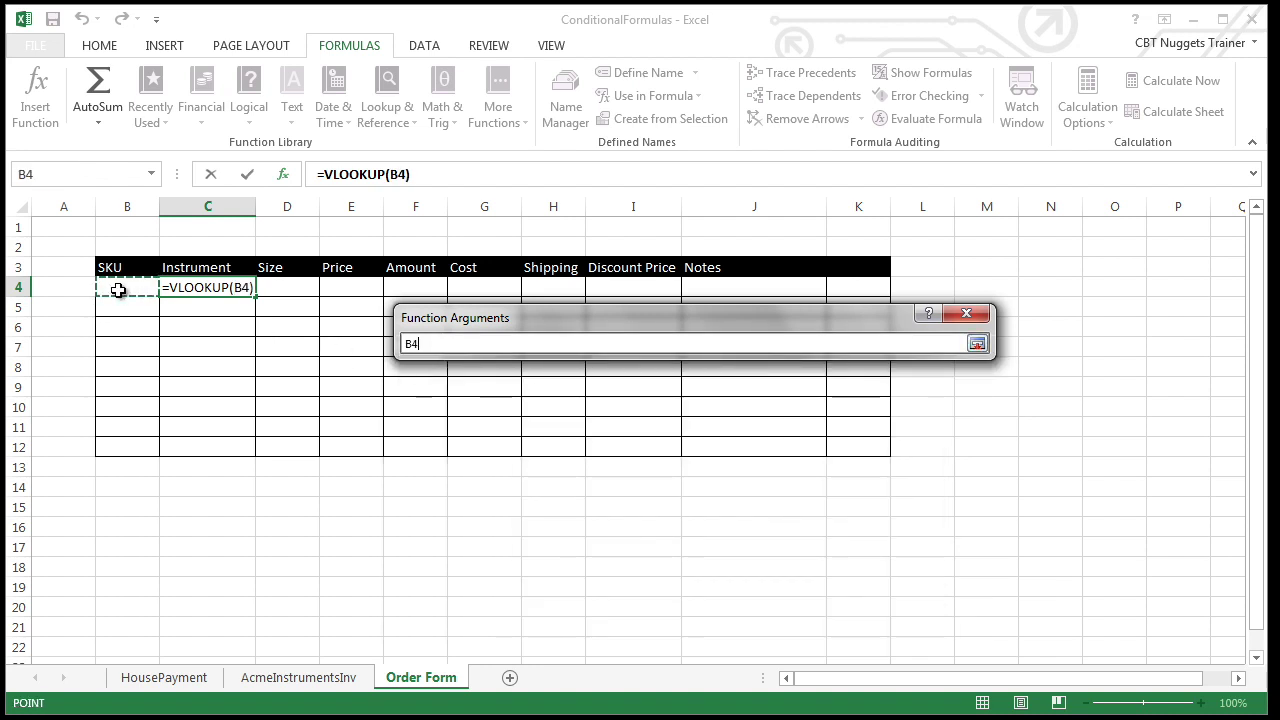
{"action": "left_click", "coordinate": [977, 343]}
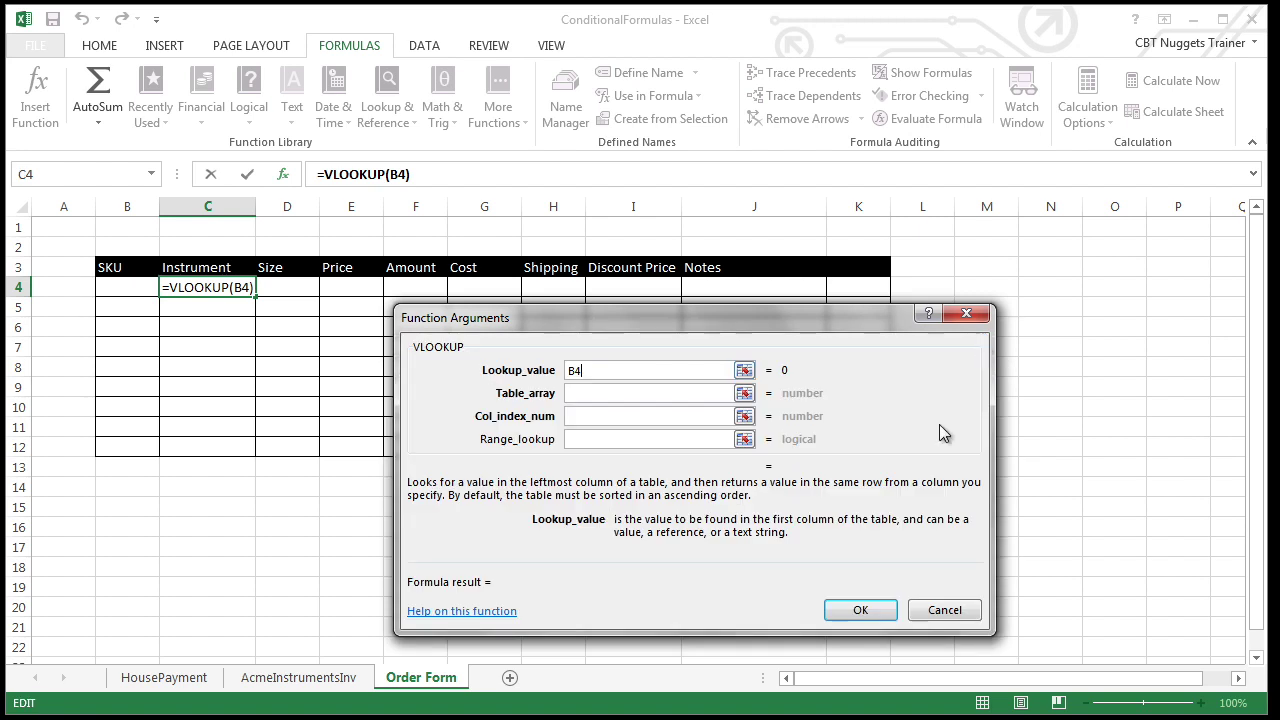
{"action": "left_click", "coordinate": [601, 393]}
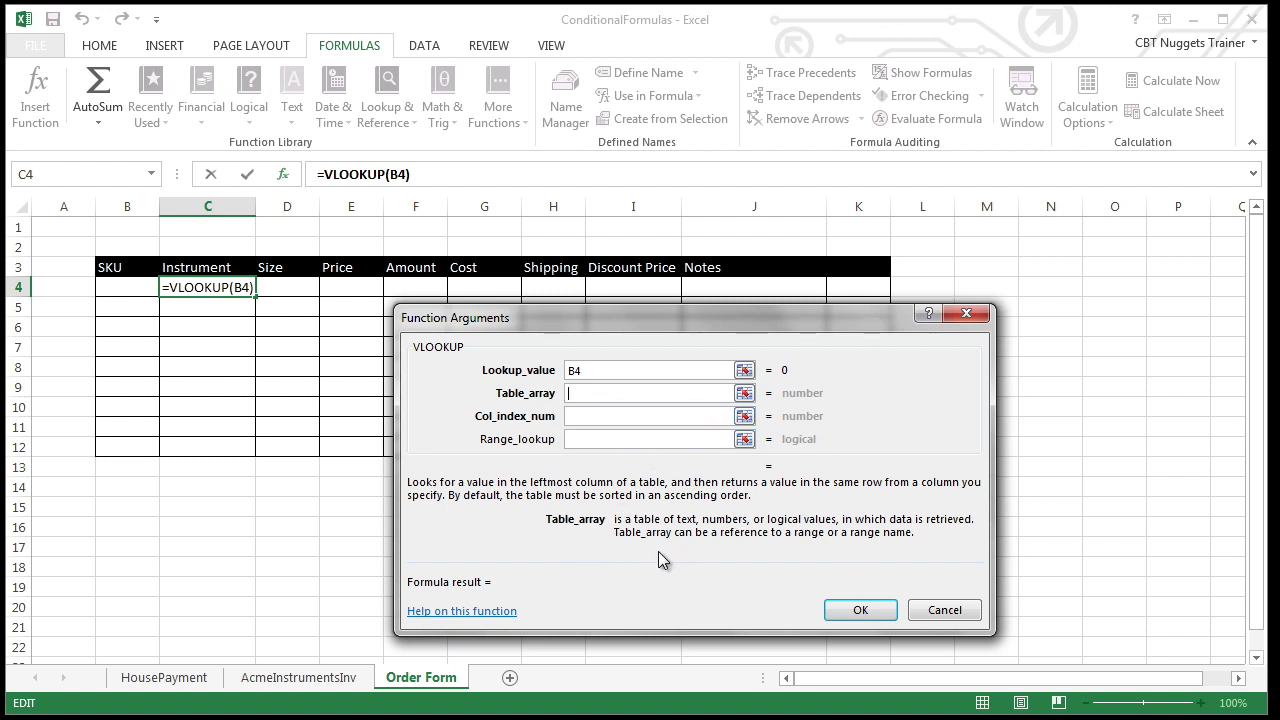
{"action": "left_click", "coordinate": [744, 393]}
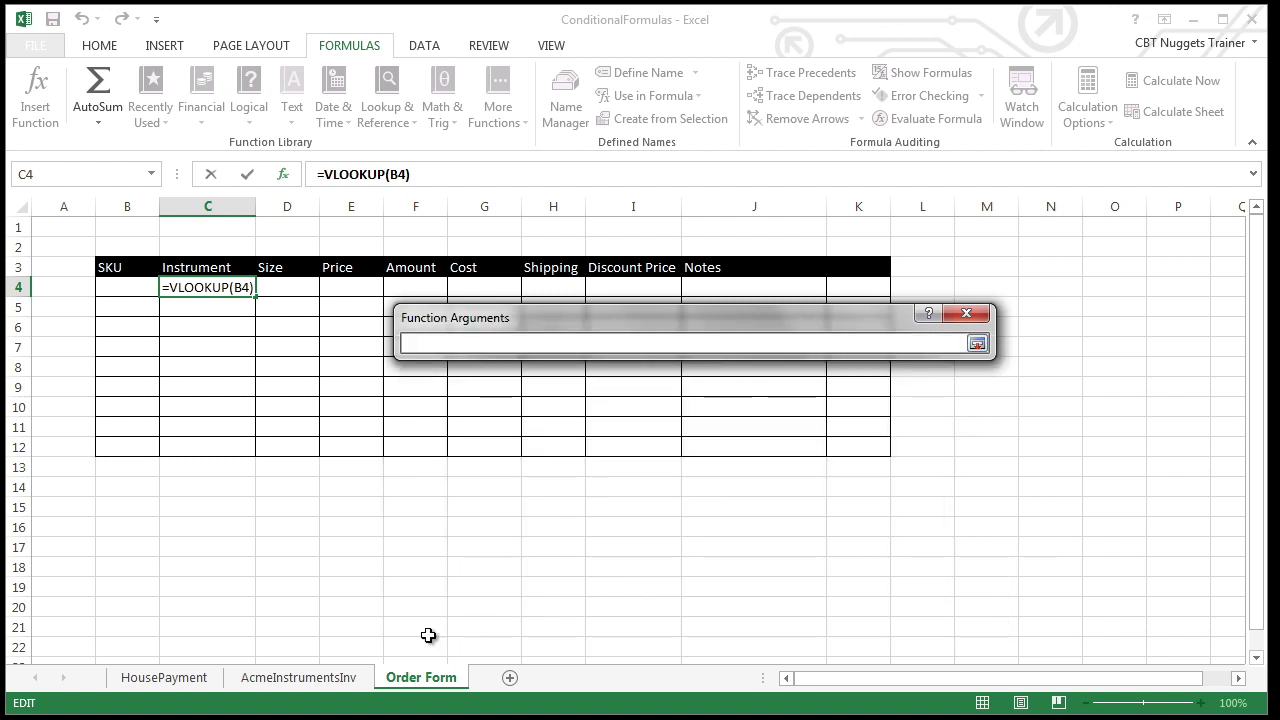
Set the VLOOKUP table to AcmeInstrumentsInv!A3:E32 from the inventory sheet.
{"action": "left_click", "coordinate": [335, 679]}
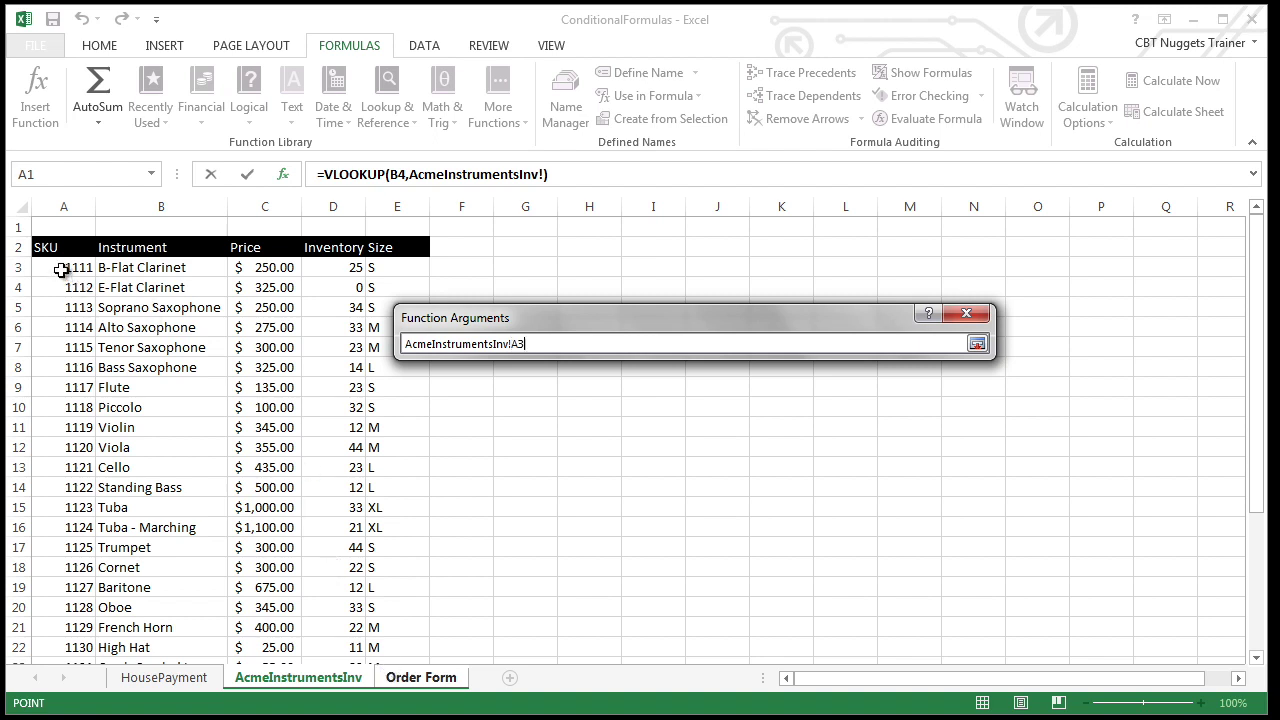
{"action": "mouse_move", "coordinate": [61, 279]}
{"action": "left_mouse_down"}
{"action": "mouse_move", "coordinate": [128, 290]}
{"action": "mouse_move", "coordinate": [323, 451]}
{"action": "mouse_move", "coordinate": [366, 680]}
{"action": "mouse_move", "coordinate": [394, 677]}
{"action": "mouse_move", "coordinate": [395, 698]}
{"action": "mouse_move", "coordinate": [386, 597]}
{"action": "mouse_move", "coordinate": [387, 627]}
{"action": "mouse_move", "coordinate": [280, 470]}
{"action": "mouse_move", "coordinate": [61, 200]}
{"action": "mouse_move", "coordinate": [40, 194]}
{"action": "mouse_move", "coordinate": [77, 268]}
{"action": "left_mouse_up"}
{"action": "left_click", "coordinate": [387, 627]}
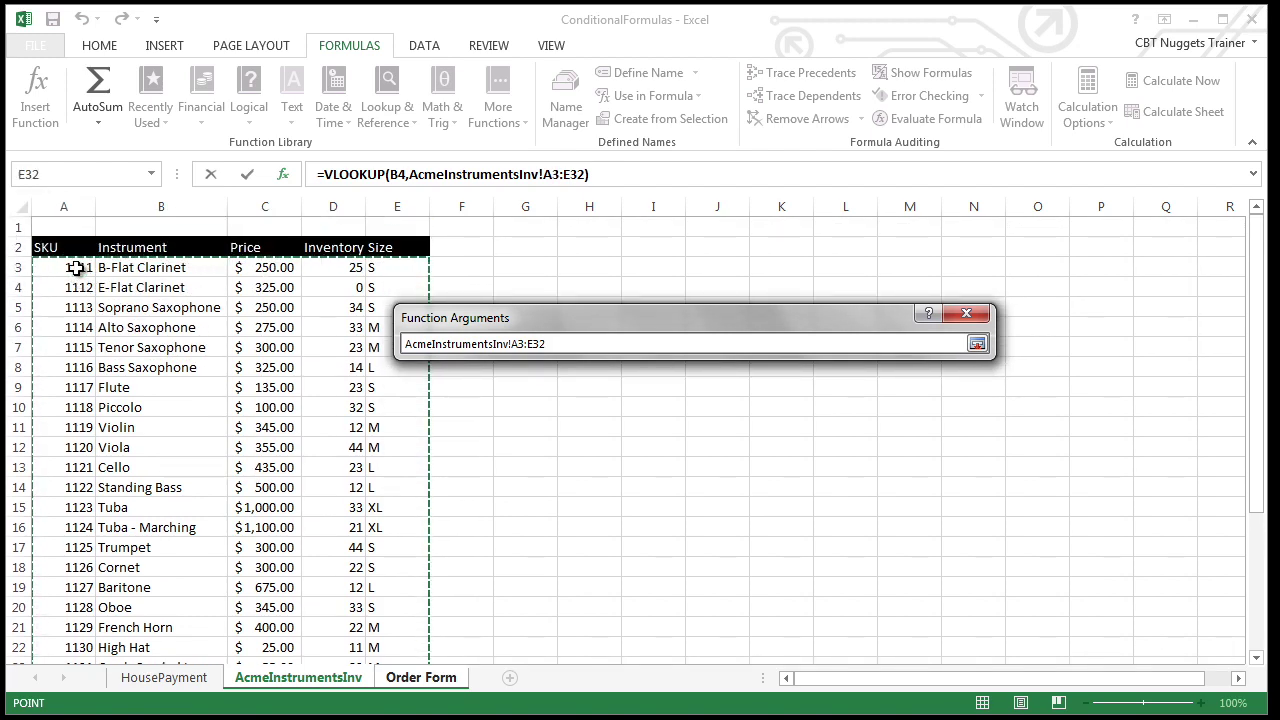
{"action": "left_click", "coordinate": [977, 343]}
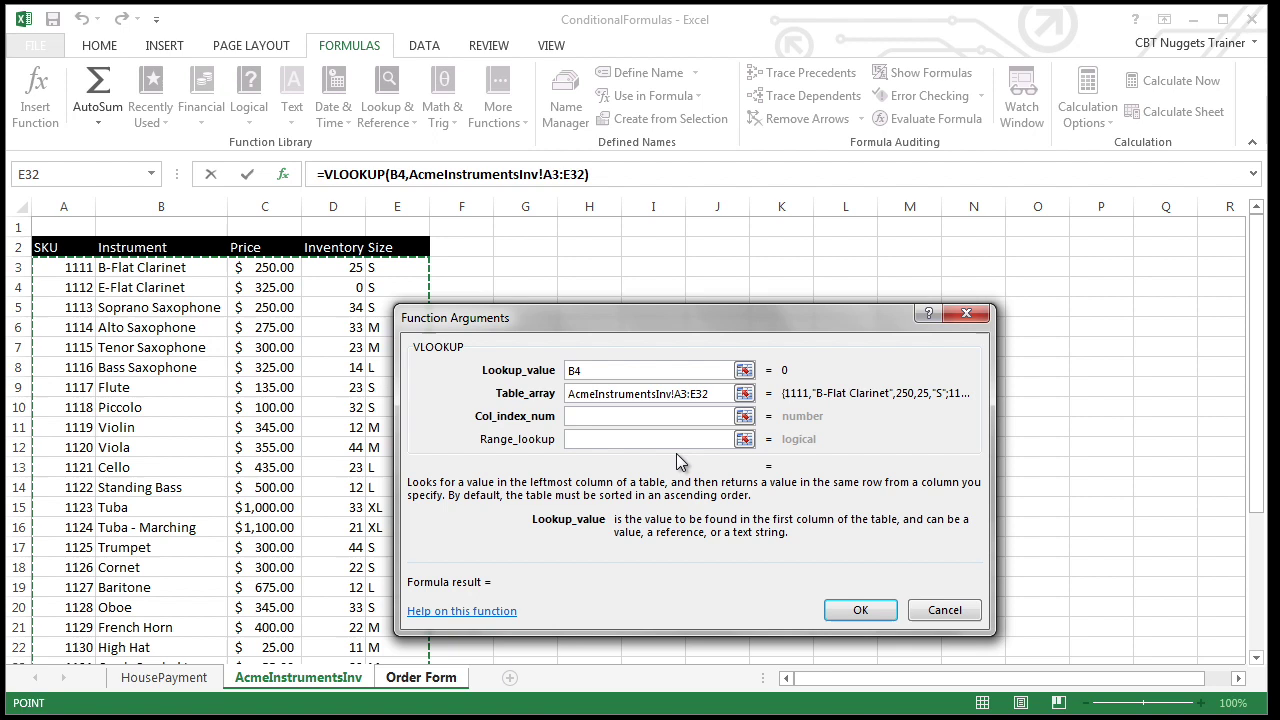
{"action": "left_click", "coordinate": [626, 416]}
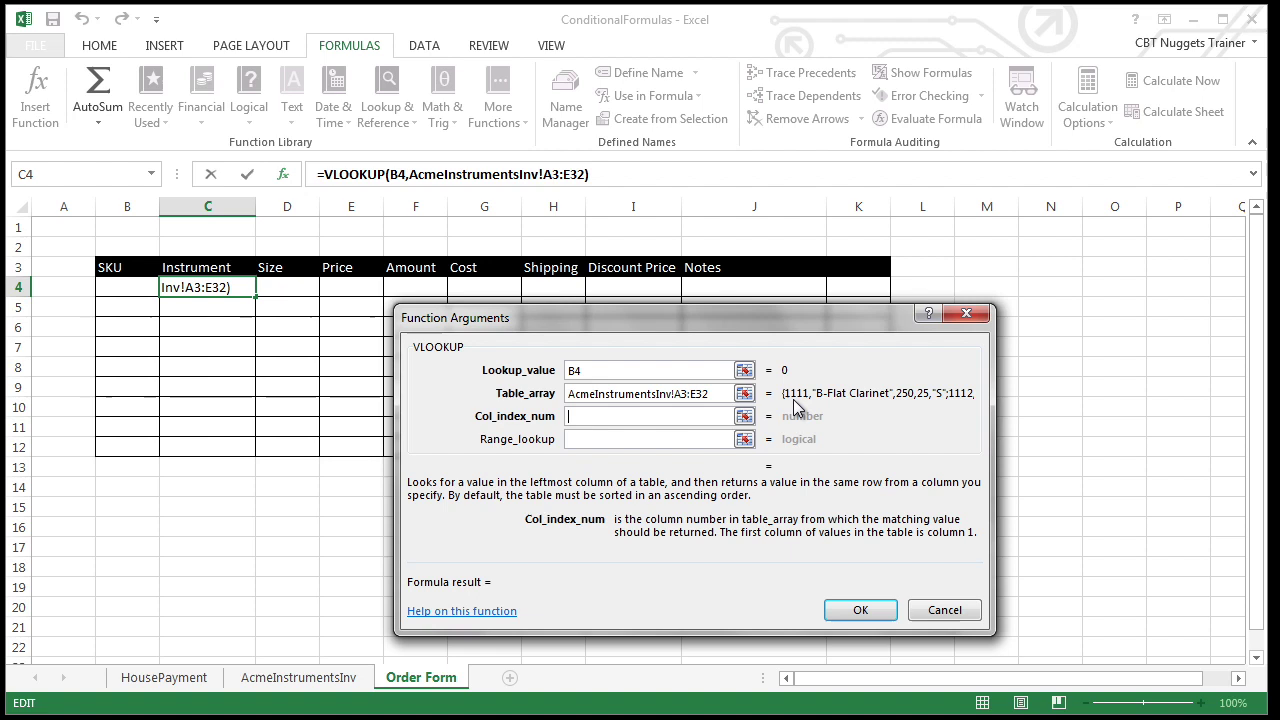
Enter 2 as the column index and confirm the VLOOKUP in C4.
{"action": "type", "text": "2"}
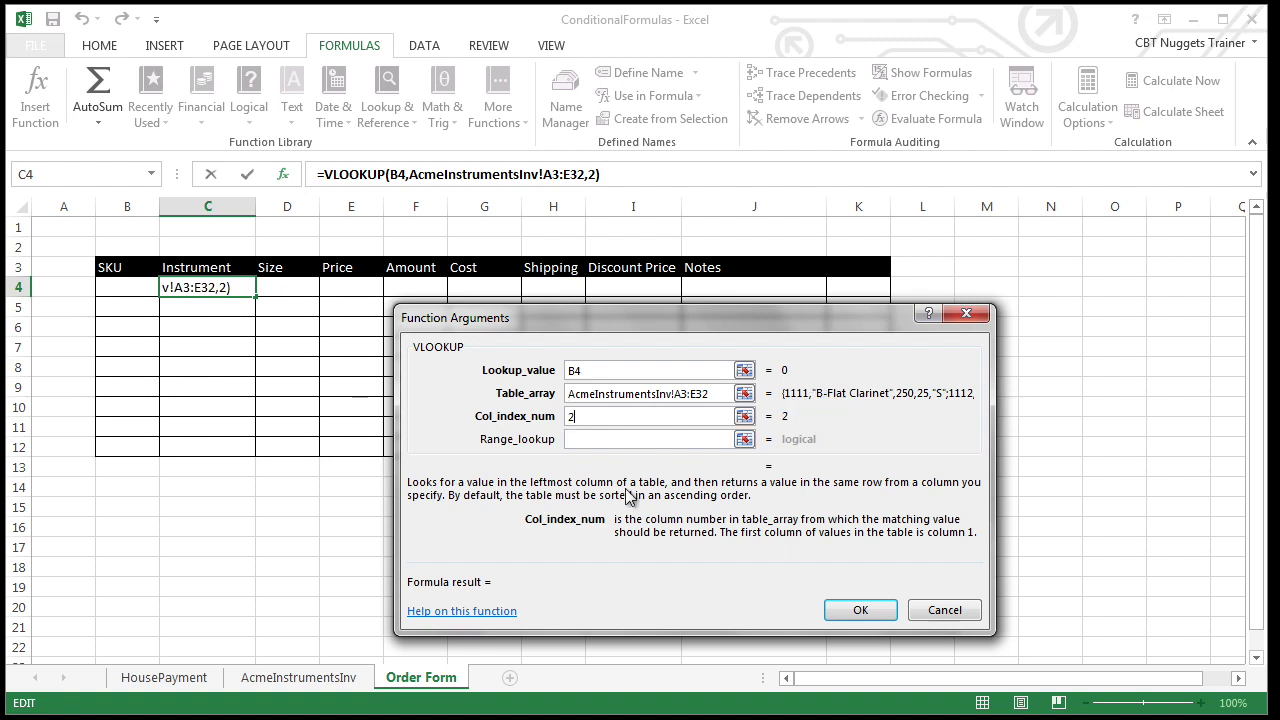
{"action": "left_click", "coordinate": [858, 609]}
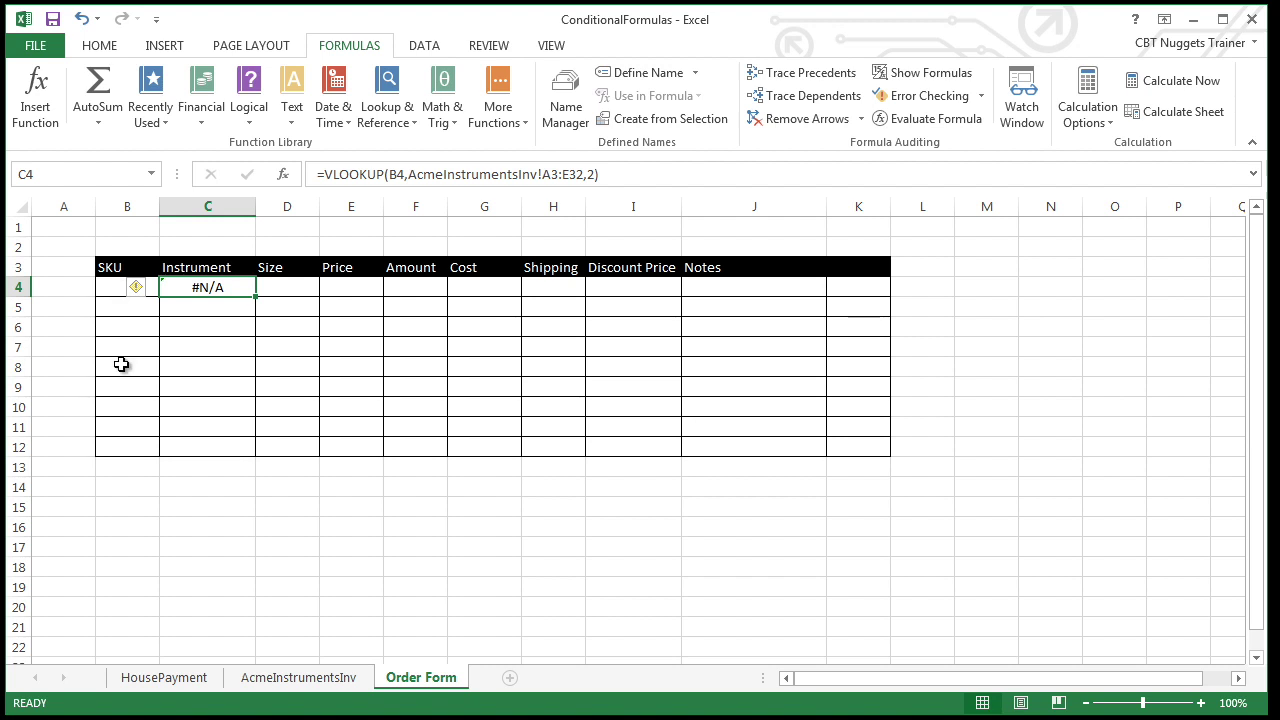
Ignore C4's #N/A error and enter SKU 1111 in B4 to show B-Flat Clarinet.
{"action": "left_click", "coordinate": [140, 288]}
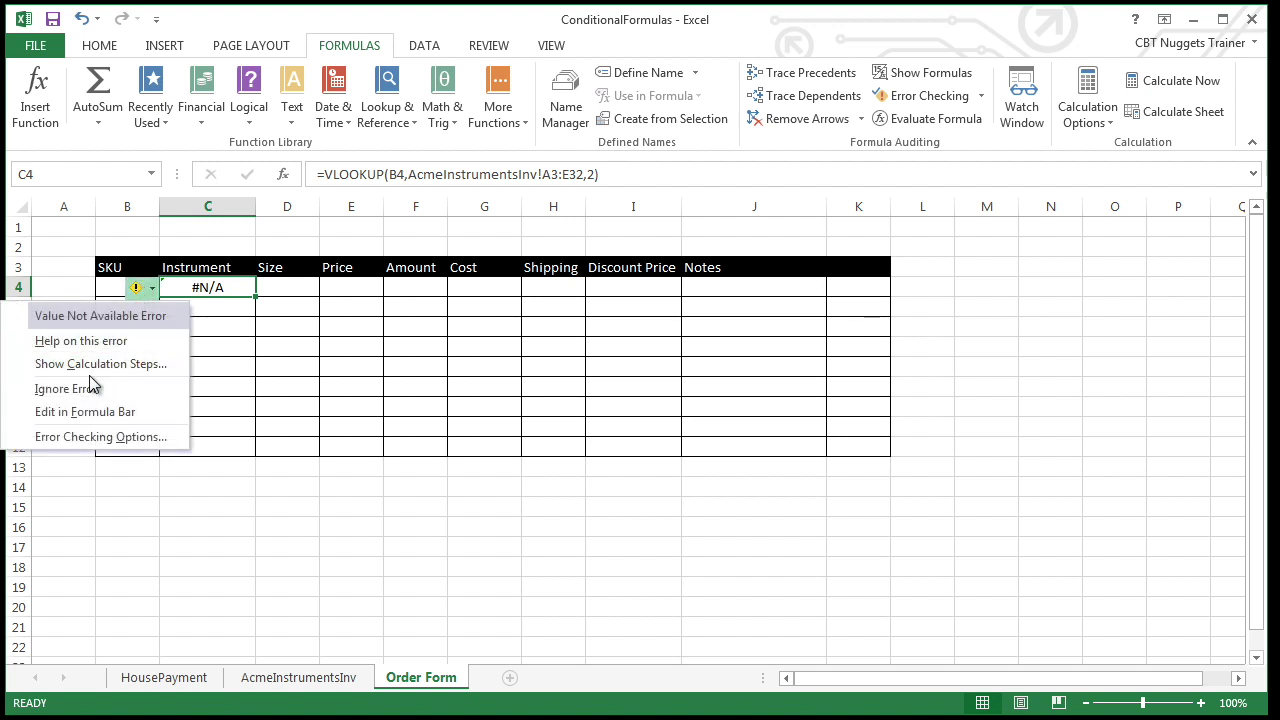
{"action": "left_click", "coordinate": [90, 388]}
{"action": "left_click", "coordinate": [117, 287]}
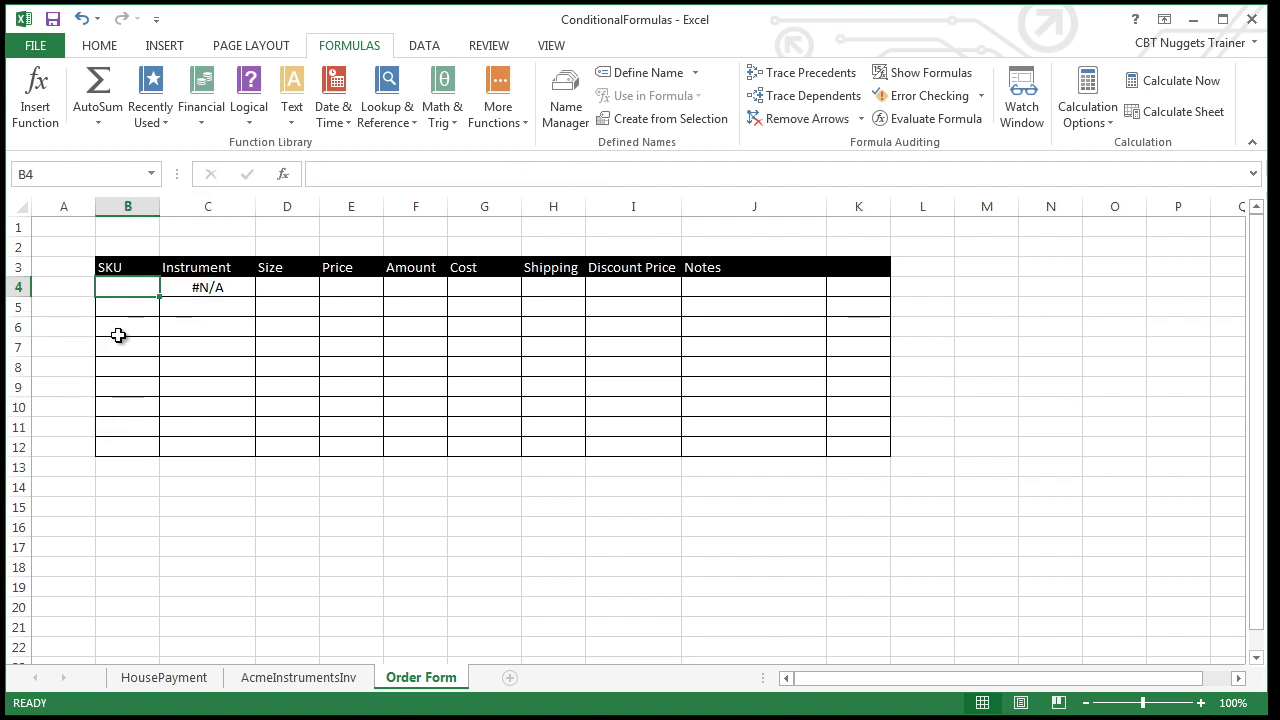
{"action": "type", "text": "111"}
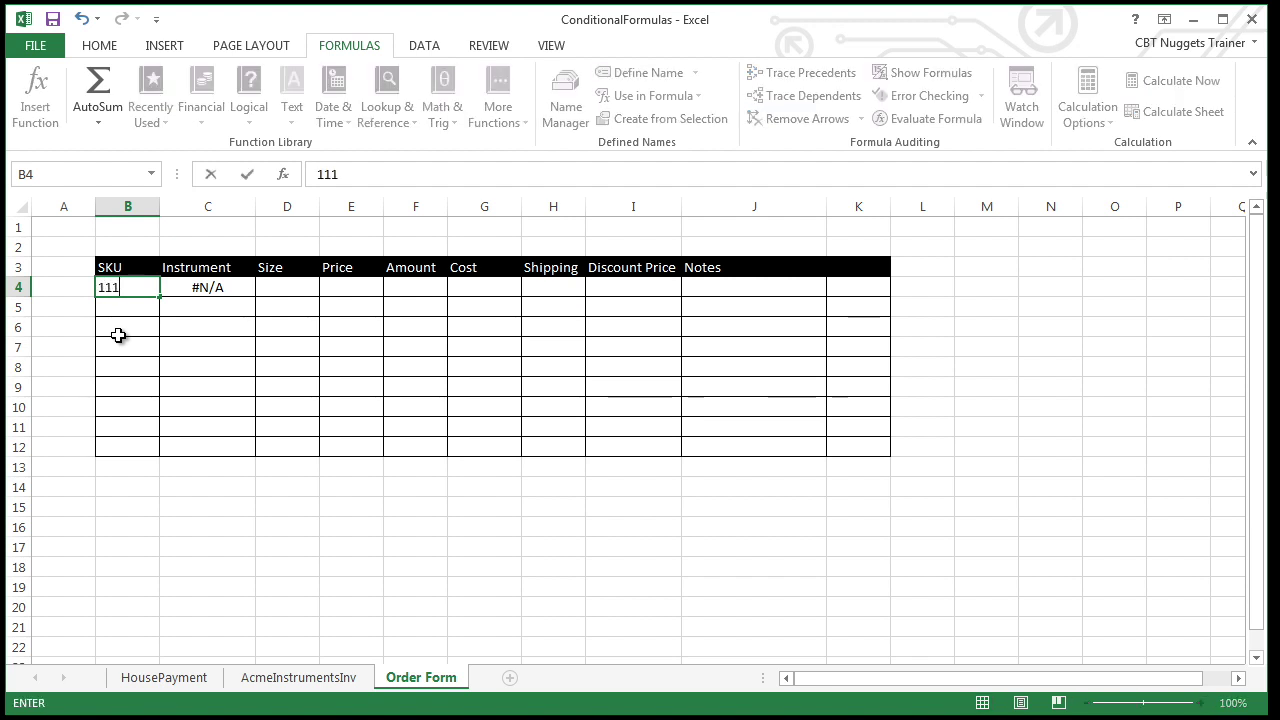
{"action": "type", "text": "1"}
{"action": "key", "text": "Return"}
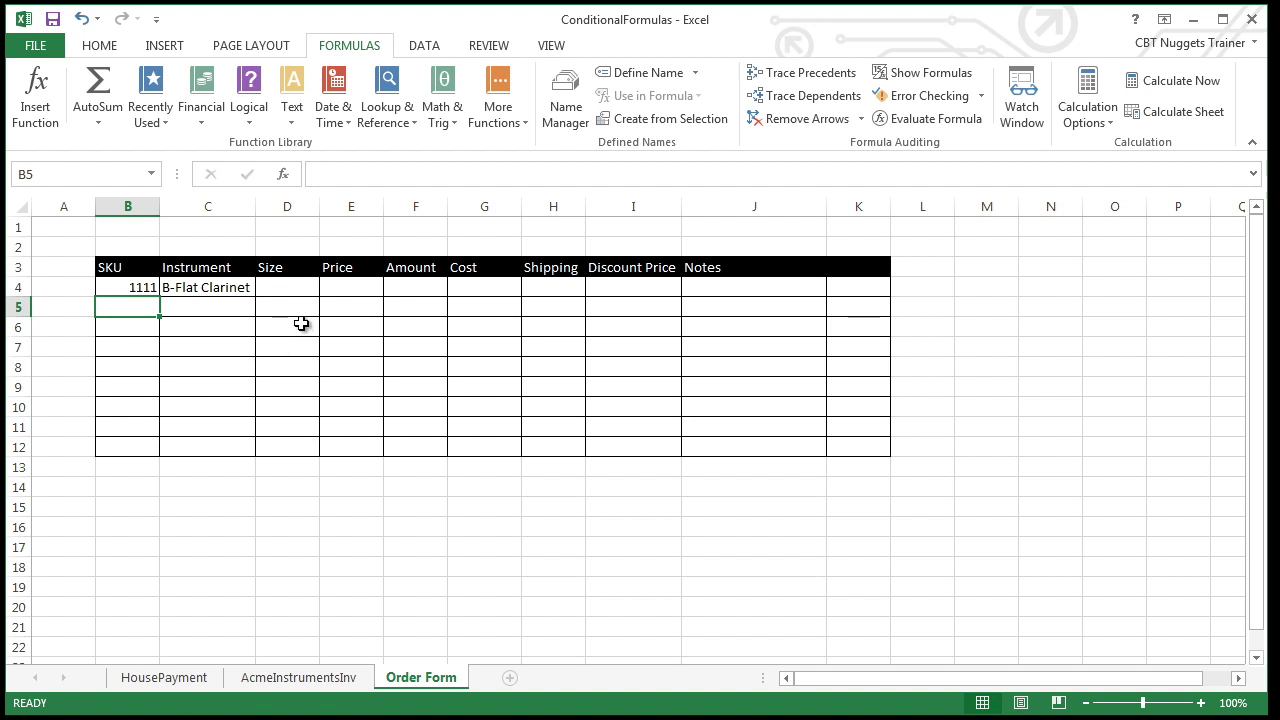
Insert a VLOOKUP into D4 using the SKU in B4 as lookup value.
{"action": "left_click", "coordinate": [285, 292]}
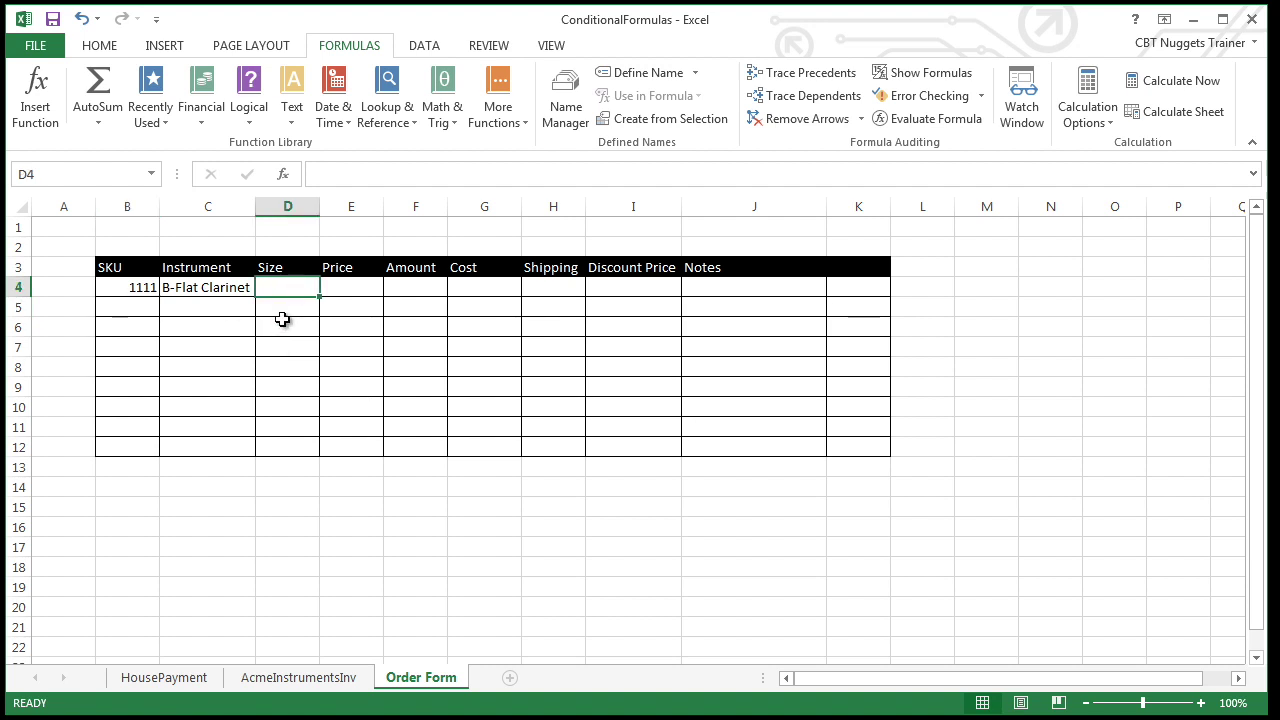
{"action": "left_click", "coordinate": [389, 120]}
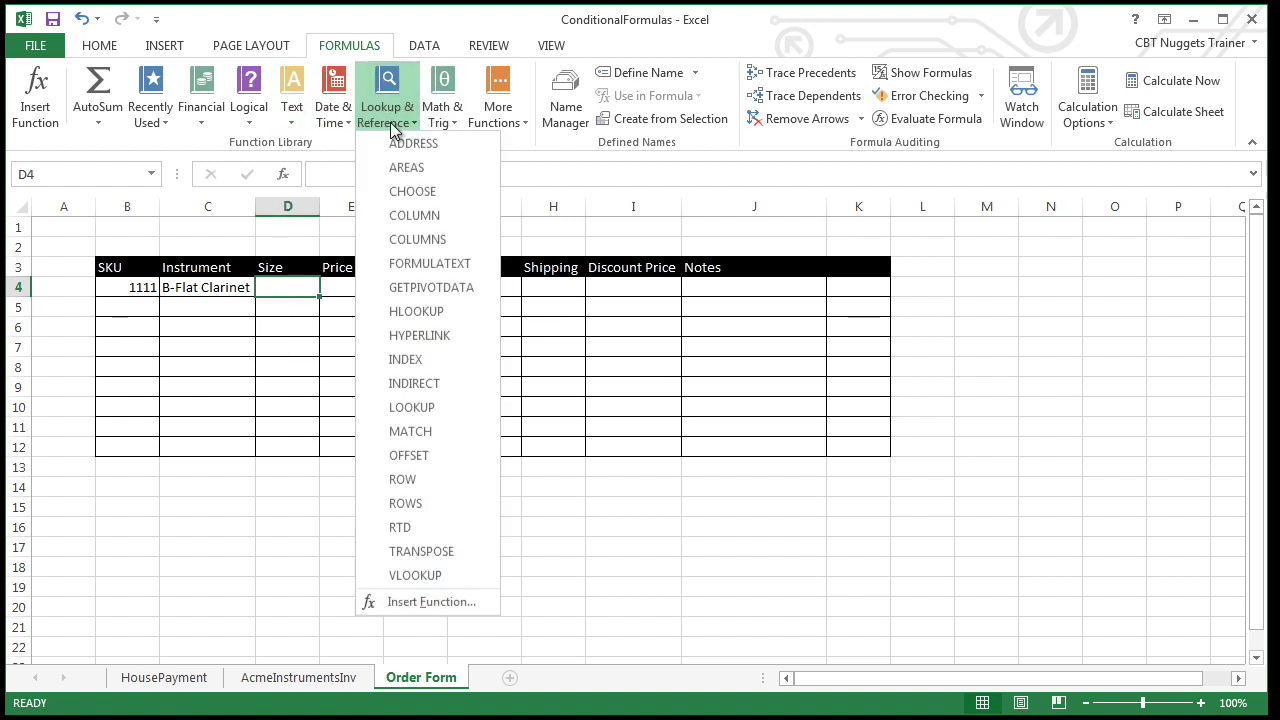
{"action": "left_click", "coordinate": [395, 575]}
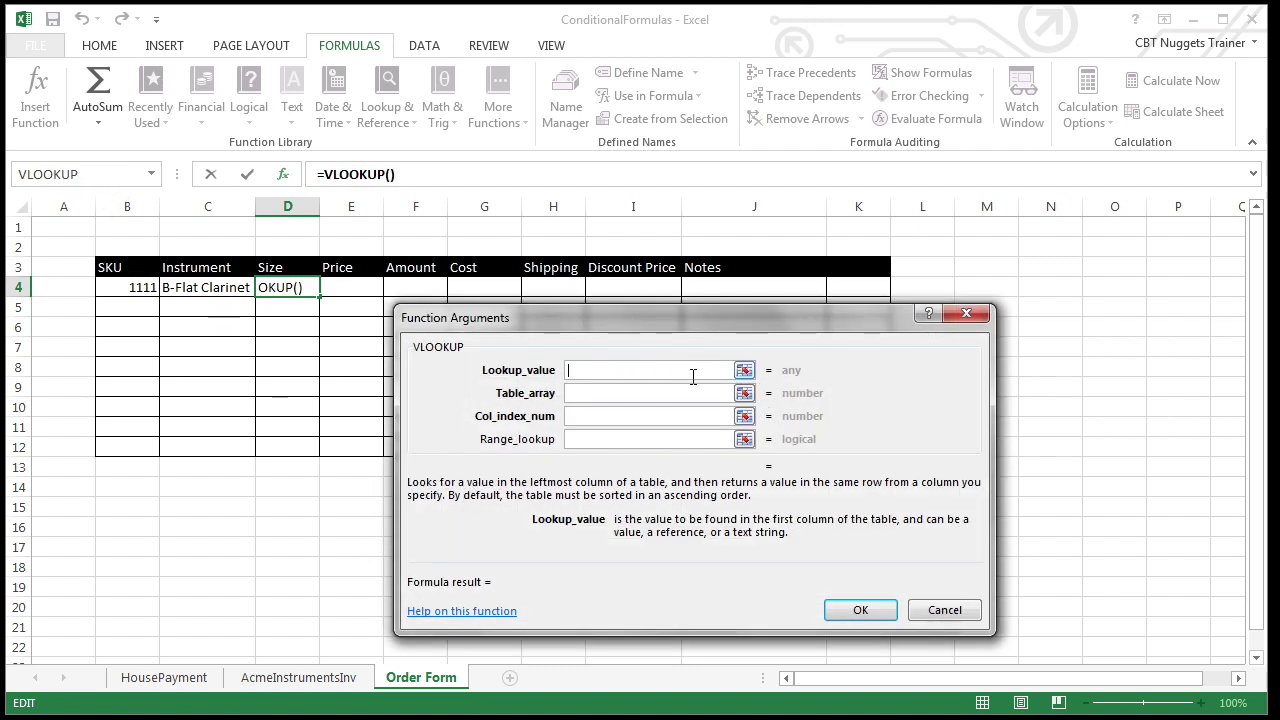
{"action": "left_click", "coordinate": [744, 370]}
{"action": "left_click", "coordinate": [124, 287]}
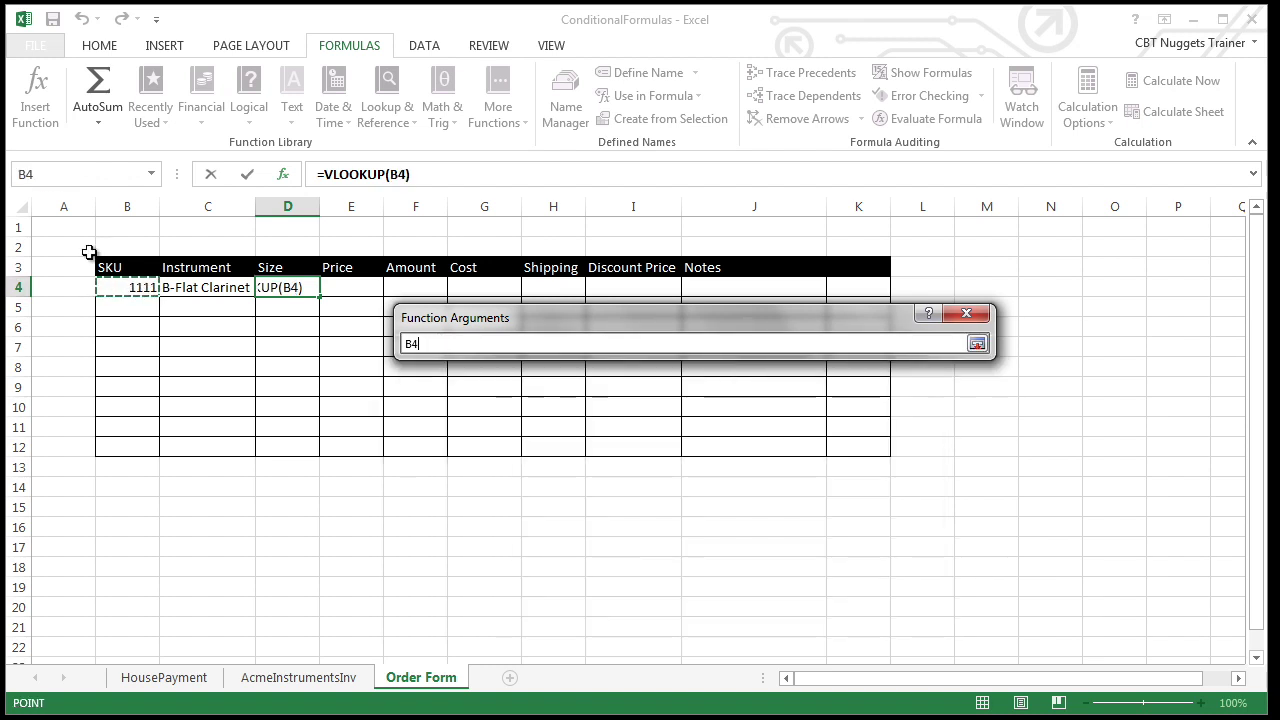
{"action": "left_click", "coordinate": [977, 344]}
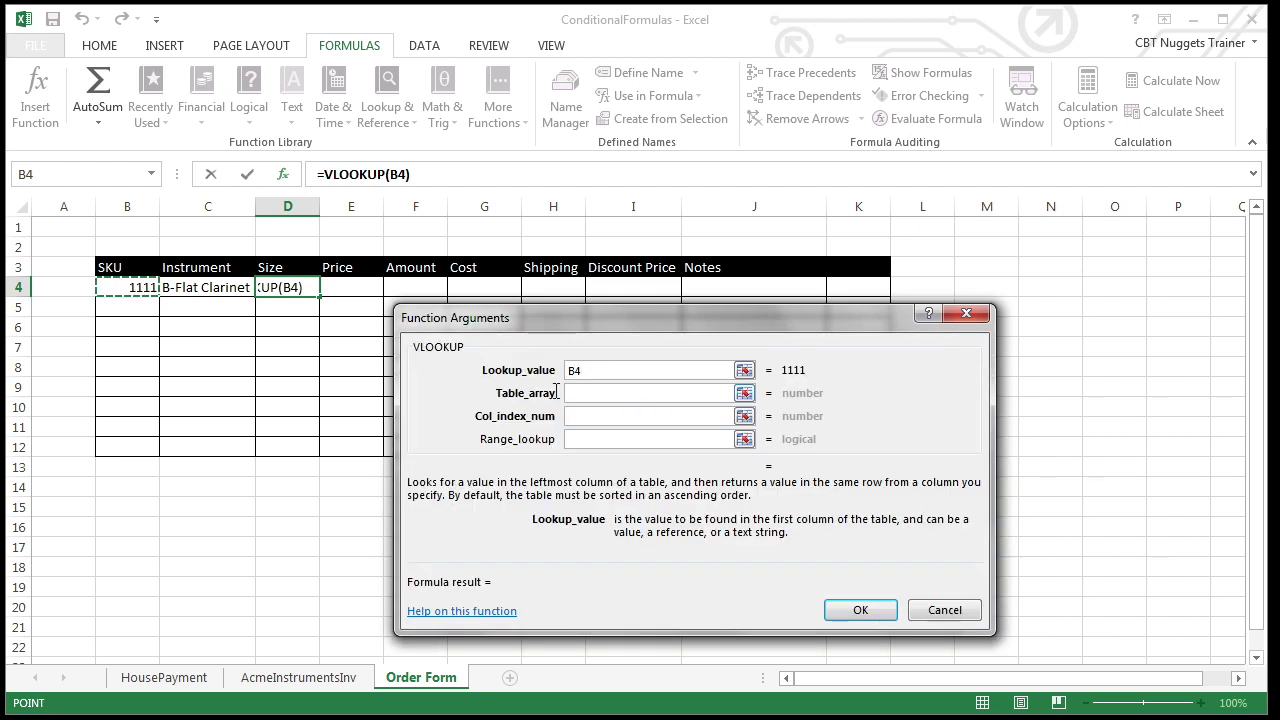
Give D4's VLOOKUP the table AcmeInstrumentsInv!A3:E32 and column index 5, then confirm.
{"action": "left_click", "coordinate": [744, 393]}
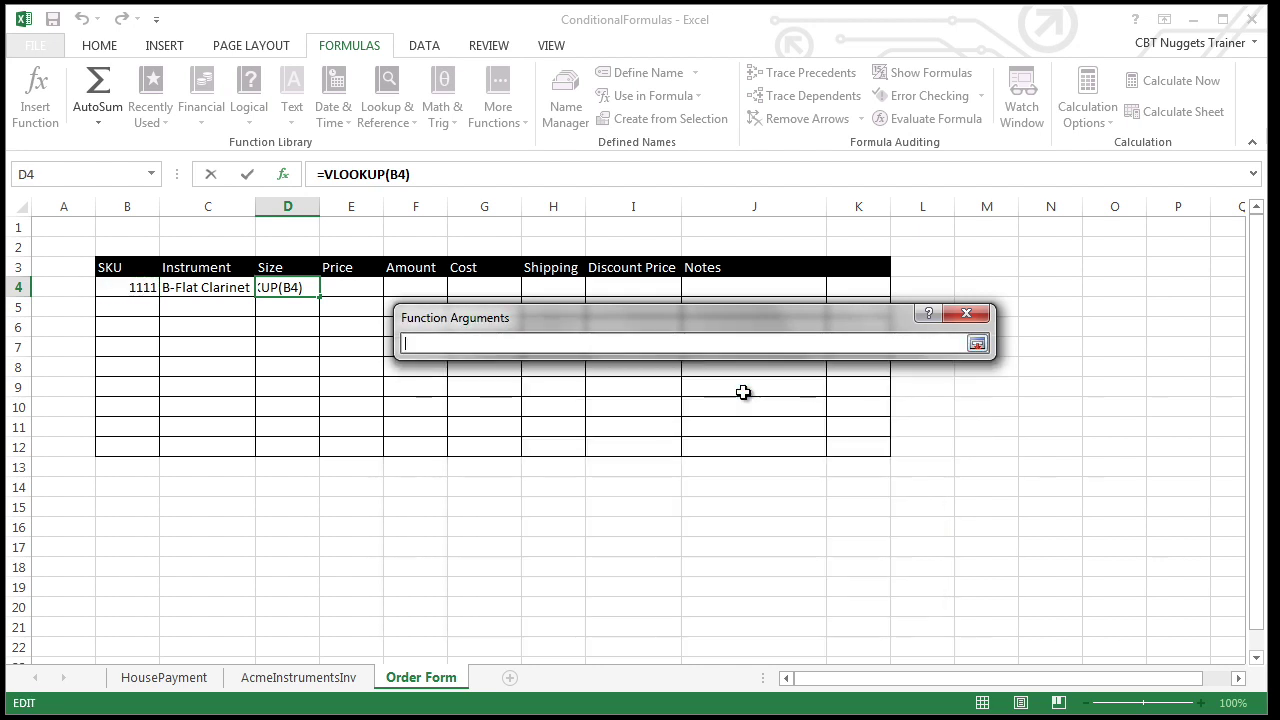
{"action": "left_click", "coordinate": [298, 677]}
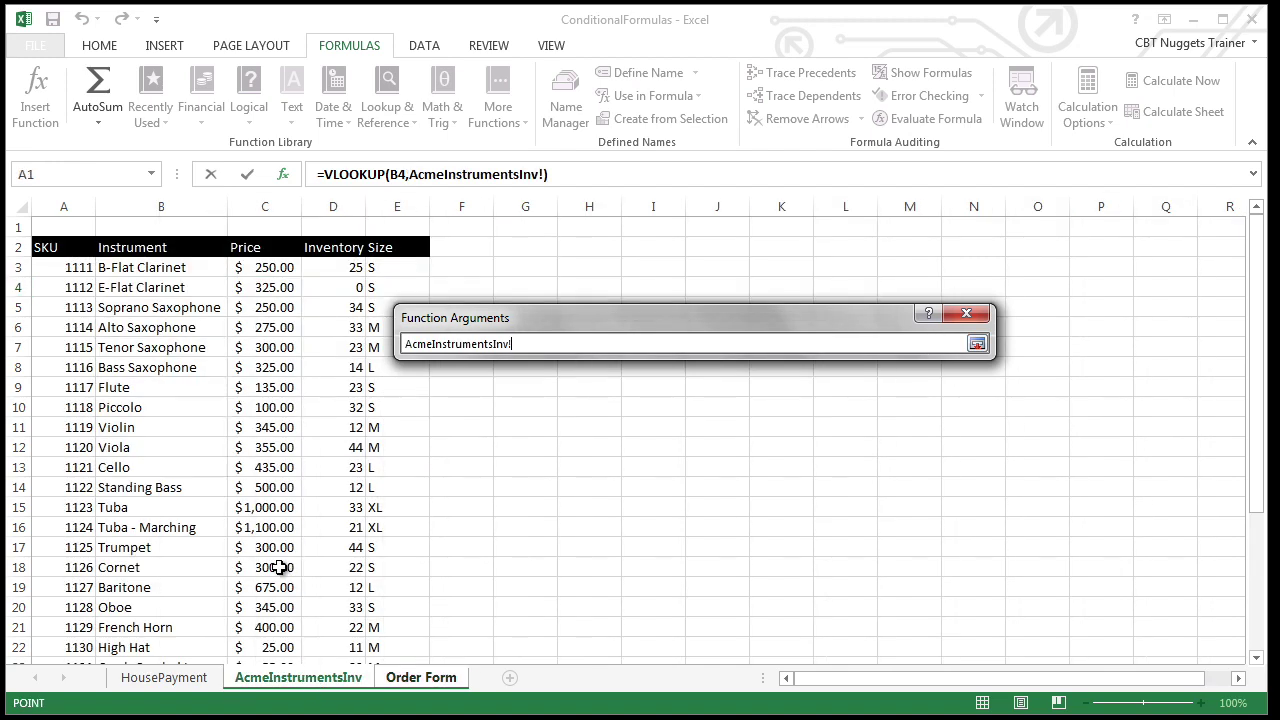
{"action": "left_click_drag", "start_coordinate": [62, 267], "coordinate": [382, 630]}
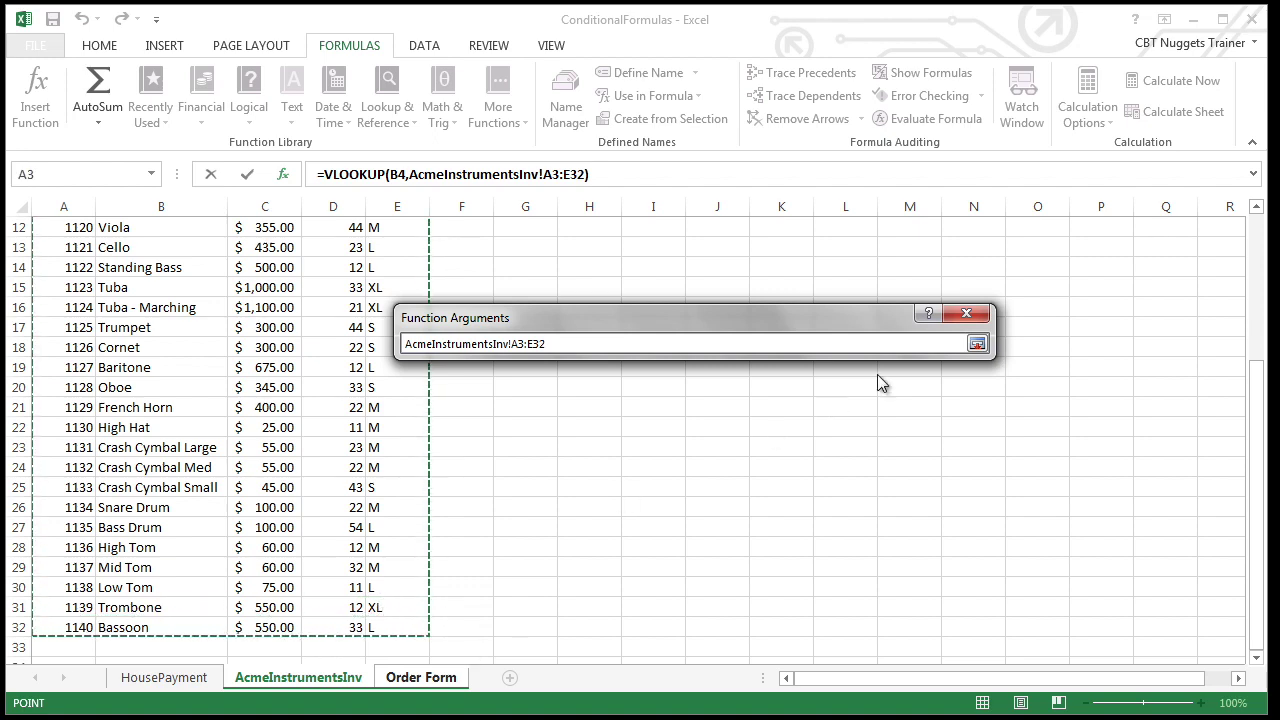
{"action": "left_click", "coordinate": [977, 344]}
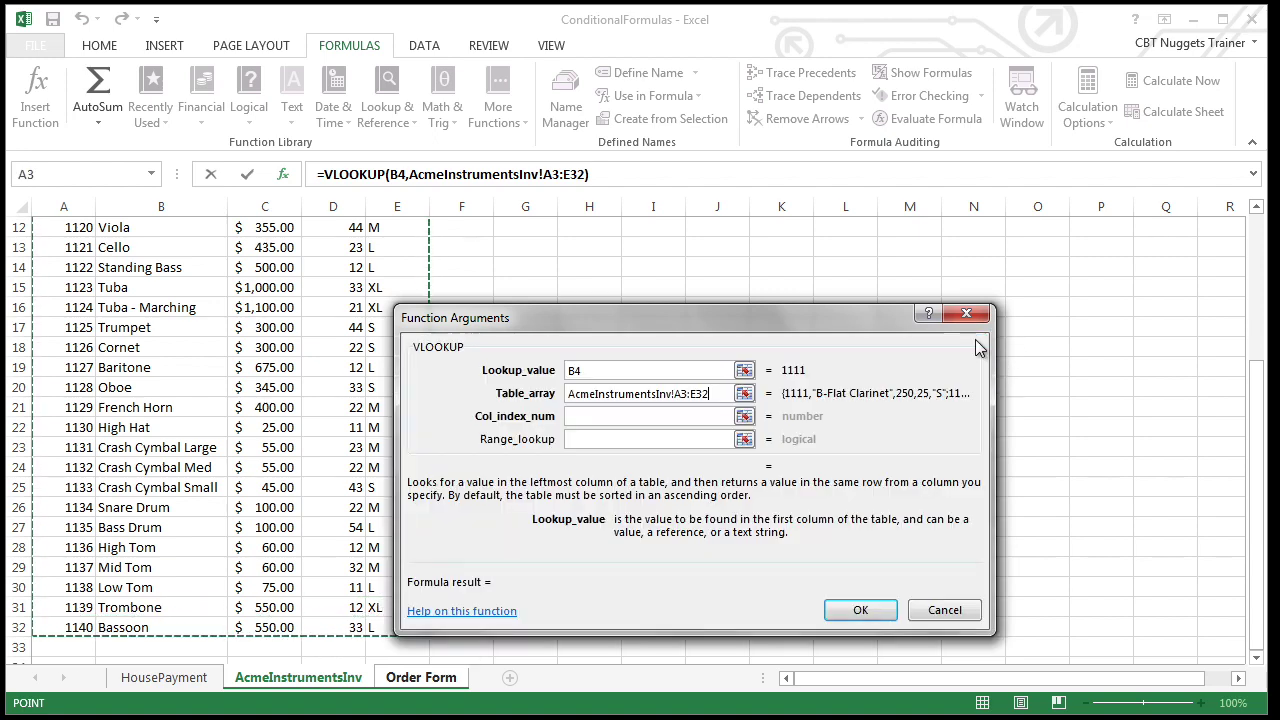
{"action": "left_click", "coordinate": [617, 420]}
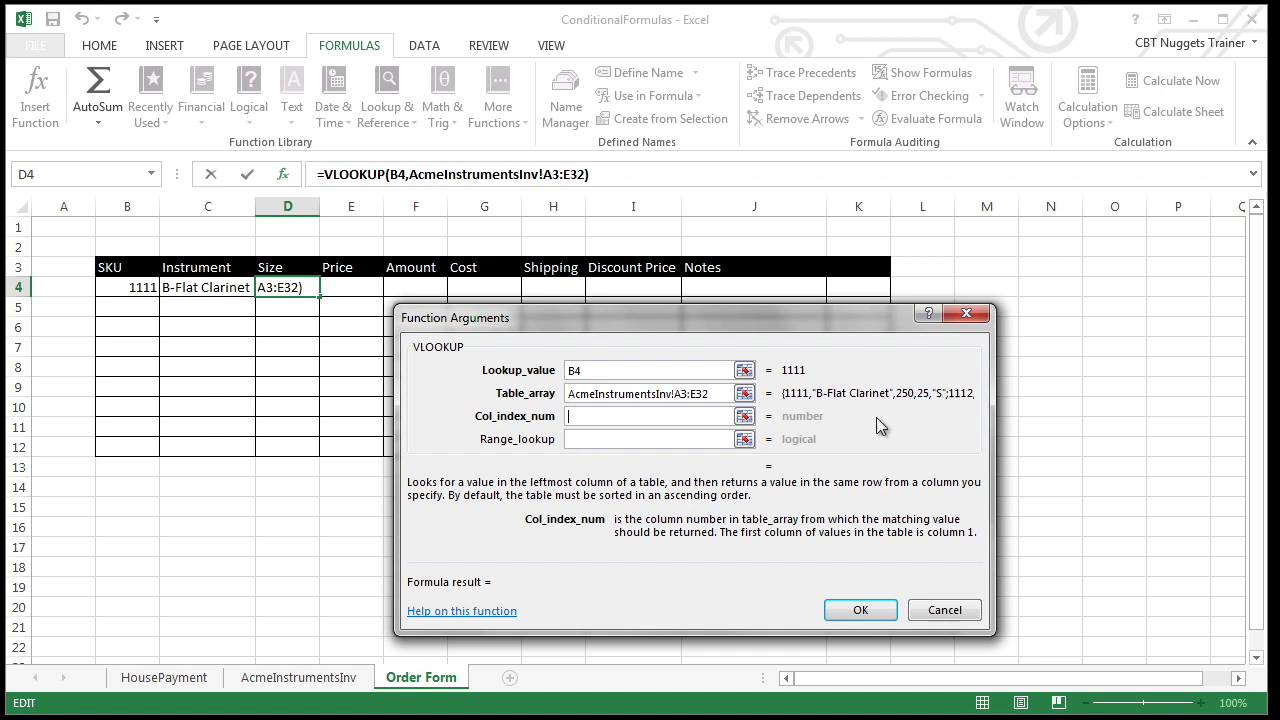
{"action": "type", "text": "5"}
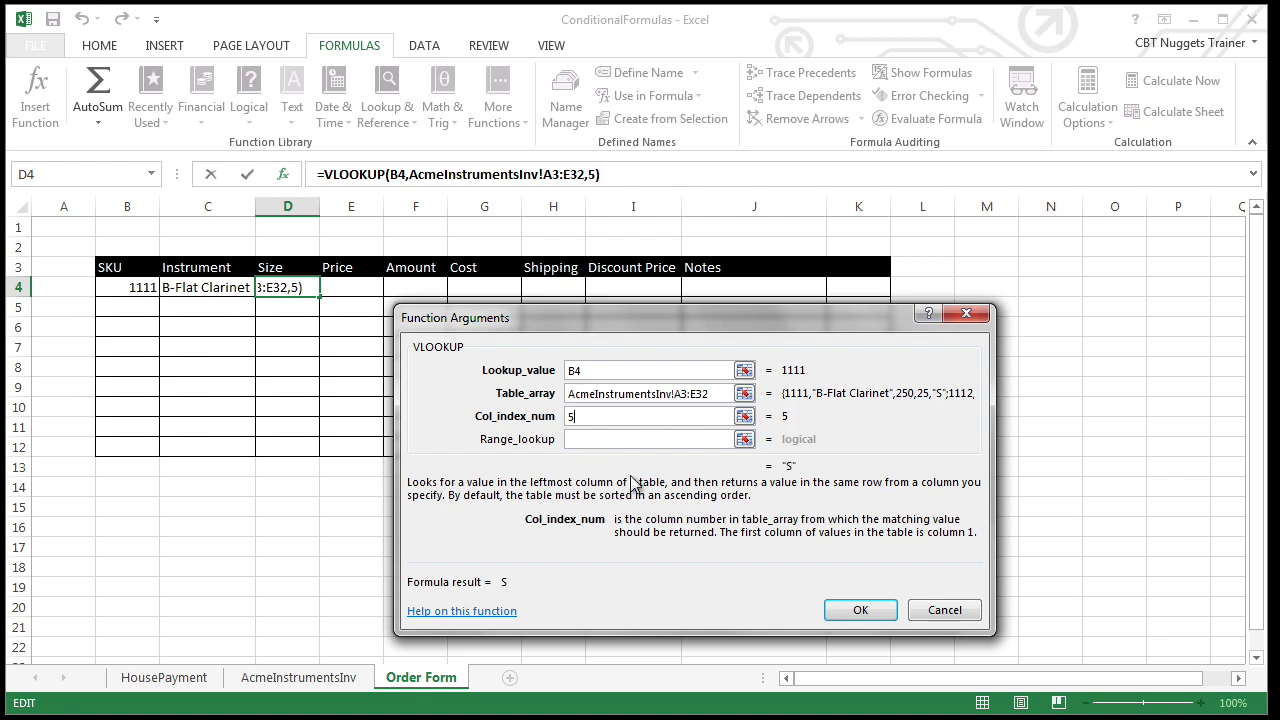
{"action": "left_click", "coordinate": [860, 610]}
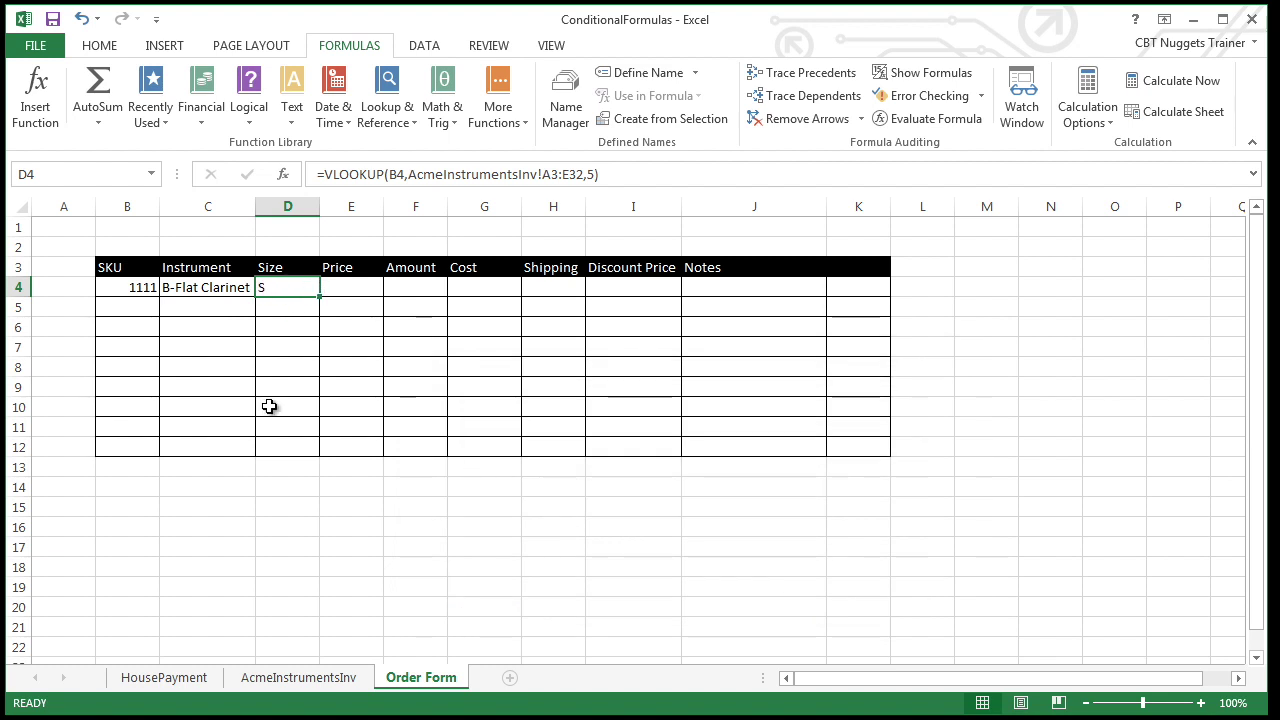
Fill C4's Instrument VLOOKUP down through C12.
{"action": "left_click", "coordinate": [349, 290]}
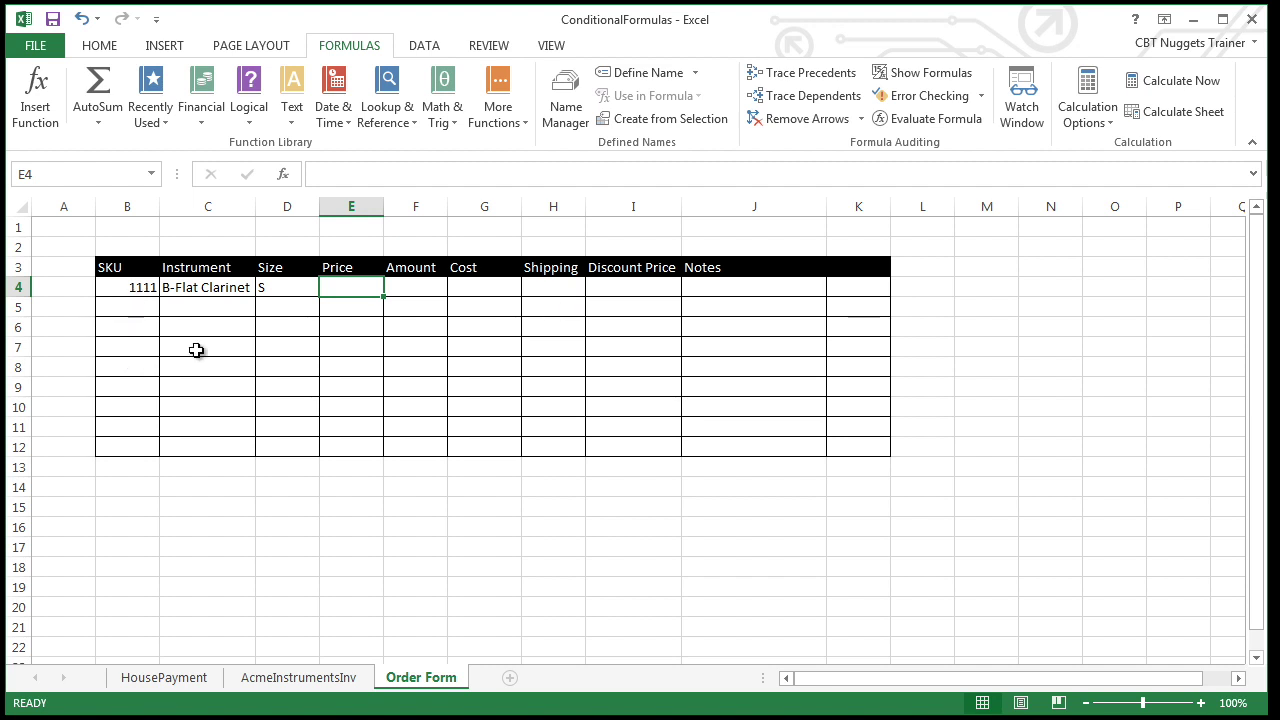
{"action": "left_click", "coordinate": [223, 289]}
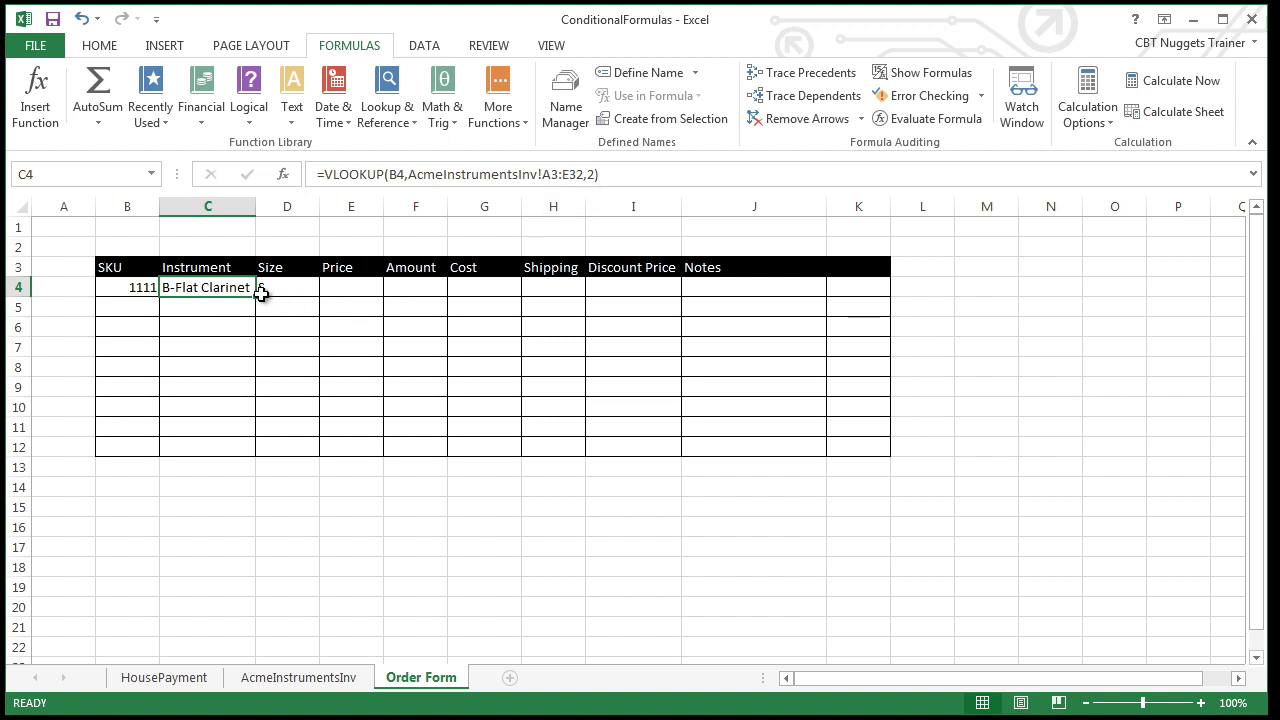
{"action": "left_click_drag", "start_coordinate": [256, 296], "coordinate": [253, 453]}
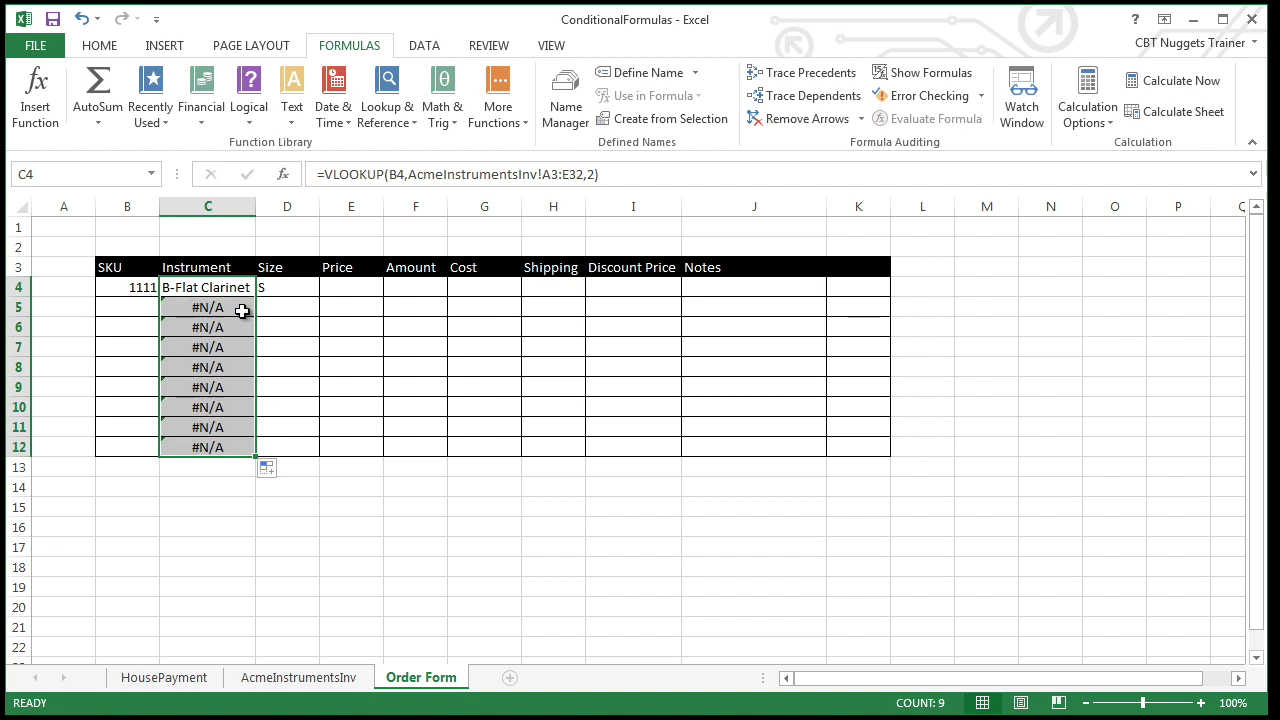
Enter SKUs 1112, 1124 and 1110 in B5 through B7.
{"action": "left_click", "coordinate": [115, 308]}
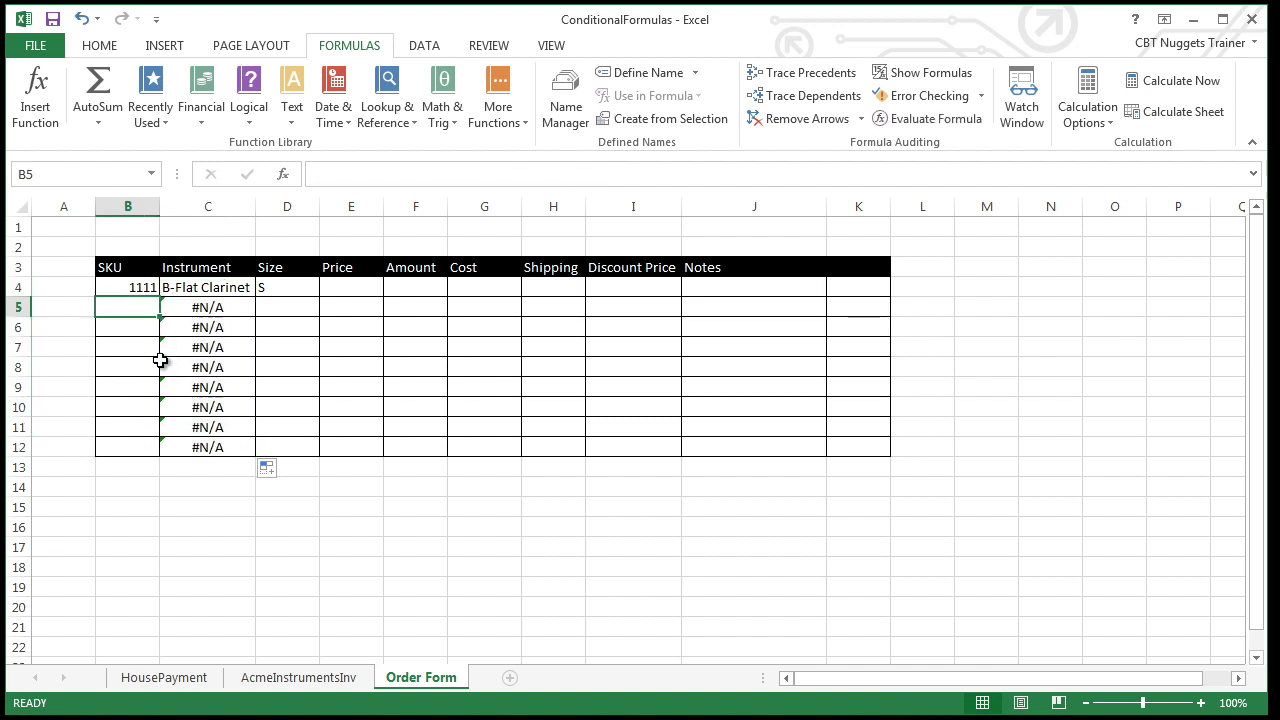
{"action": "type", "text": "1112"}
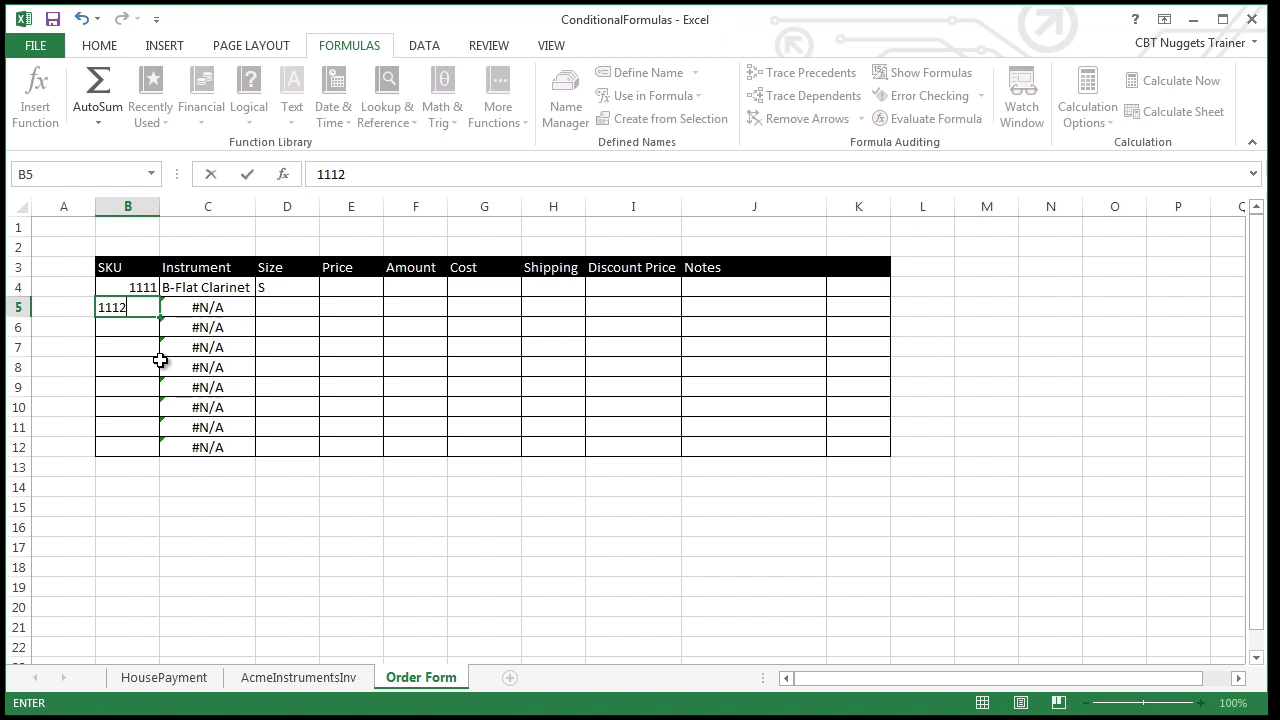
{"action": "key", "text": "Return"}
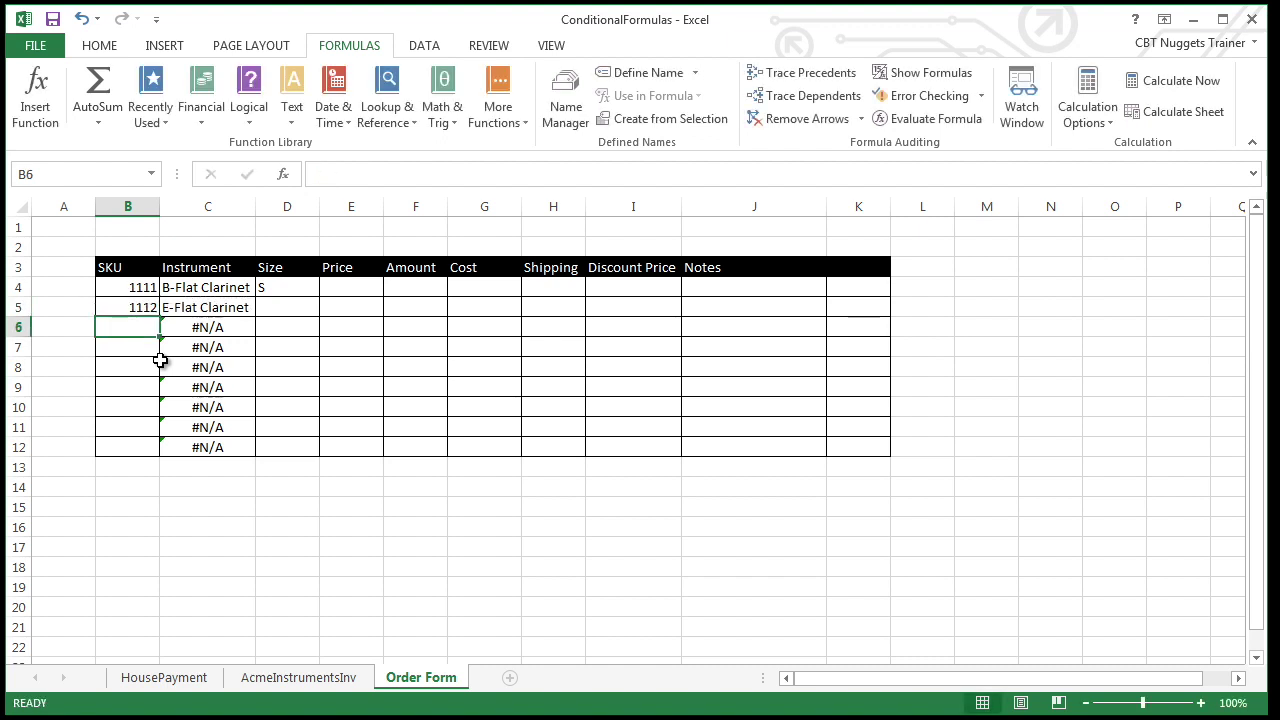
{"action": "type", "text": "1124"}
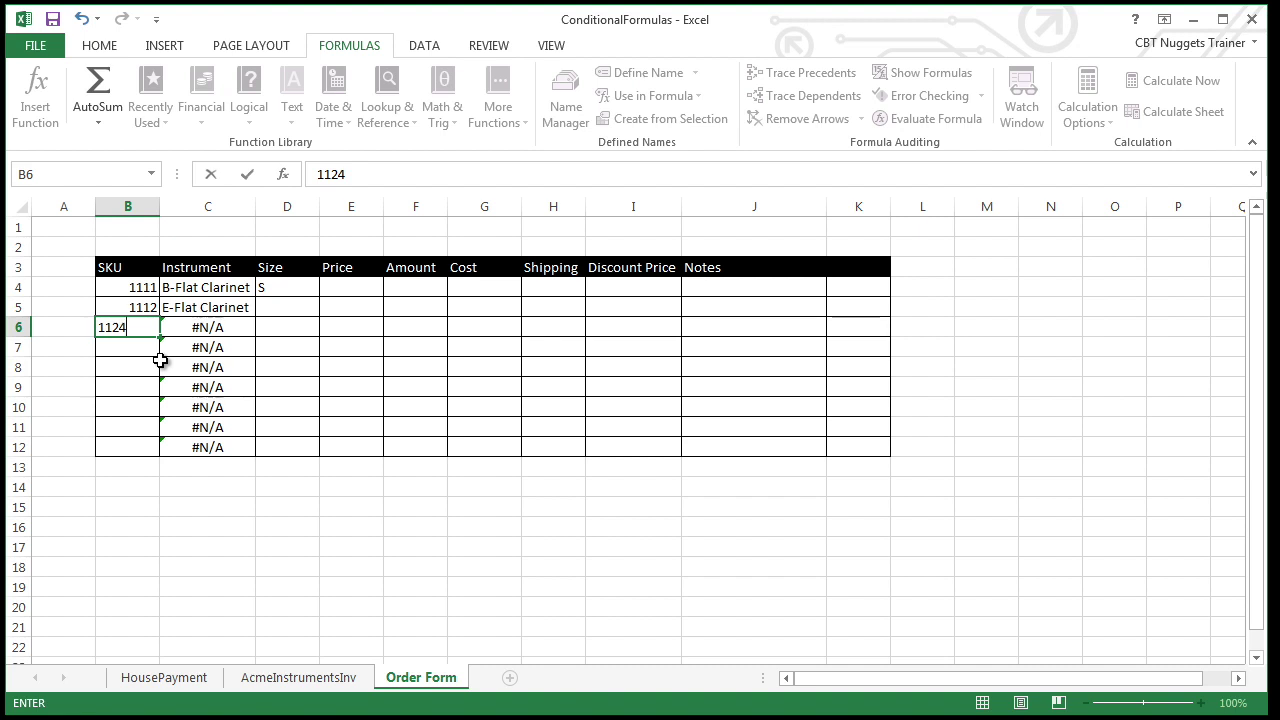
{"action": "key", "text": "Return"}
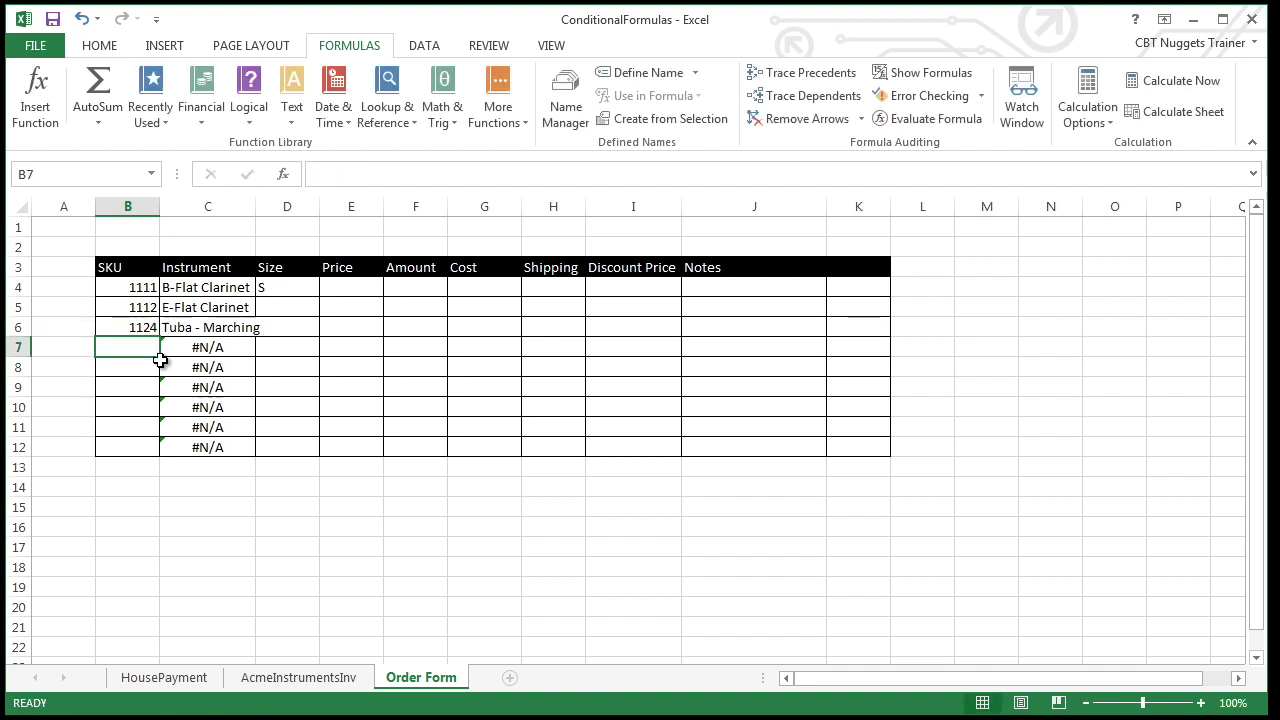
{"action": "type", "text": "1110"}
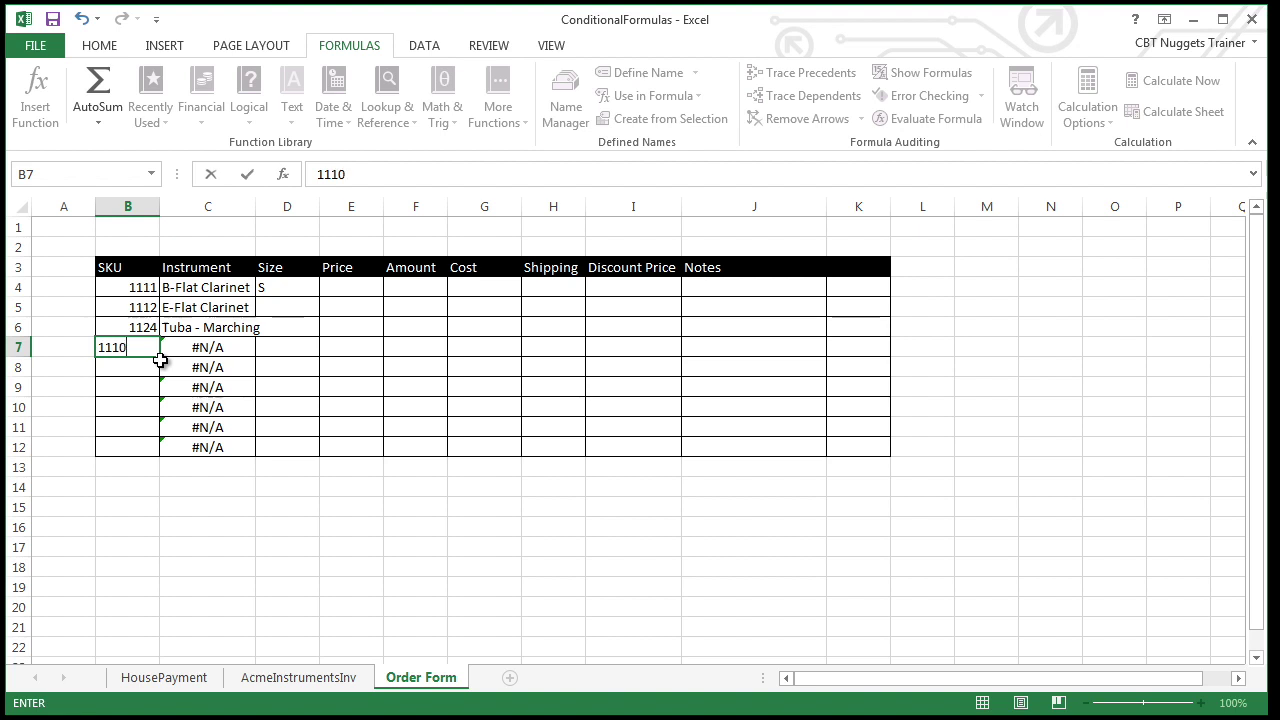
{"action": "key", "text": "Return"}
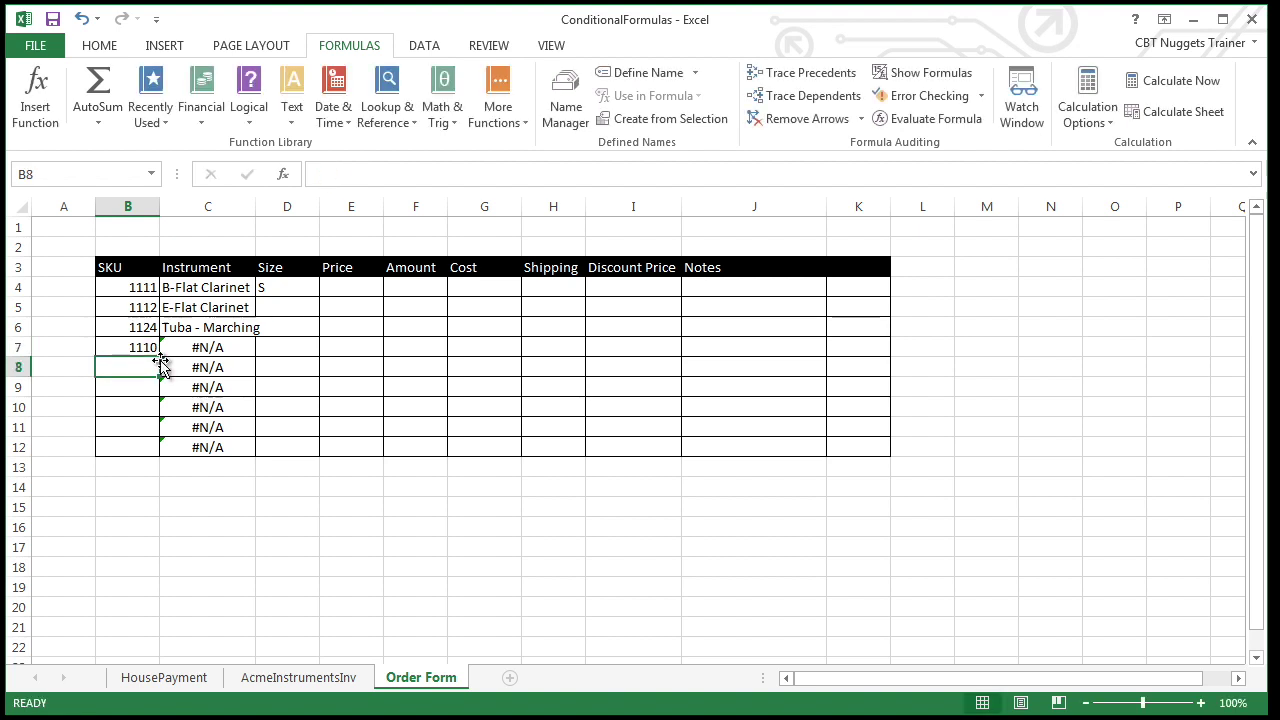
Check the #N/A error in C7 and correct B7's SKU to 1120.
{"action": "left_click", "coordinate": [193, 347]}
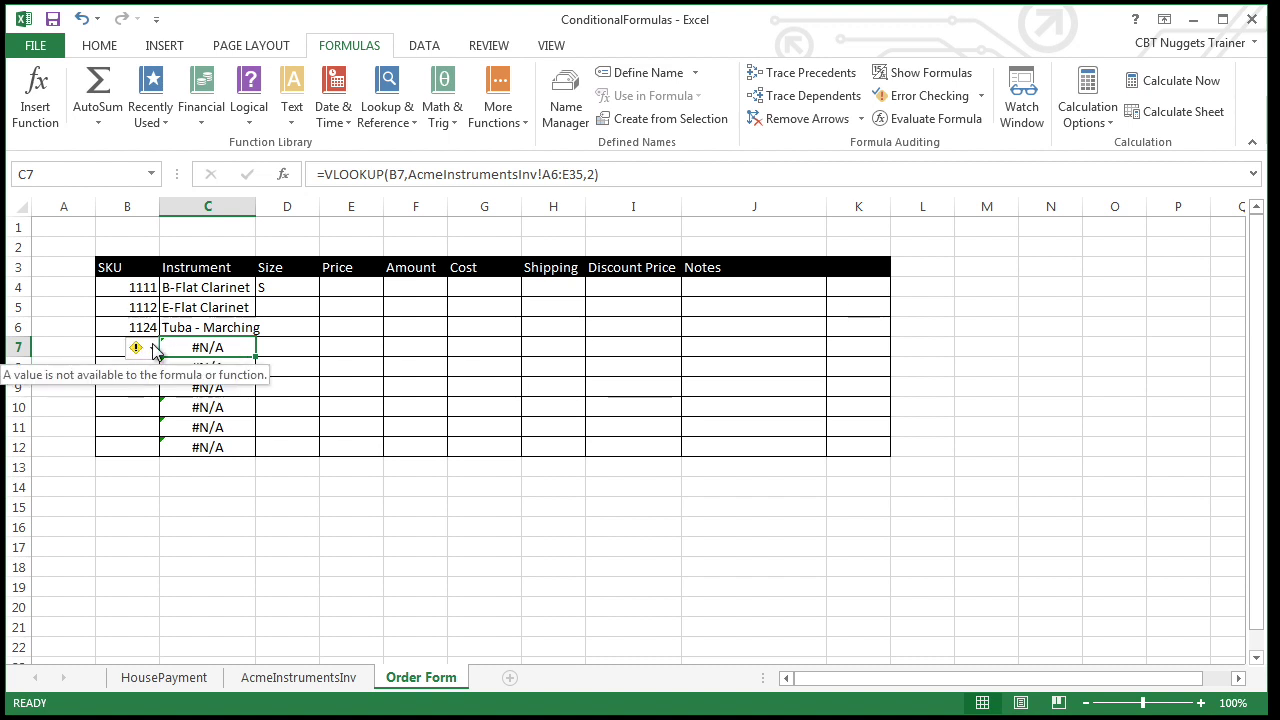
{"action": "left_click", "coordinate": [155, 348]}
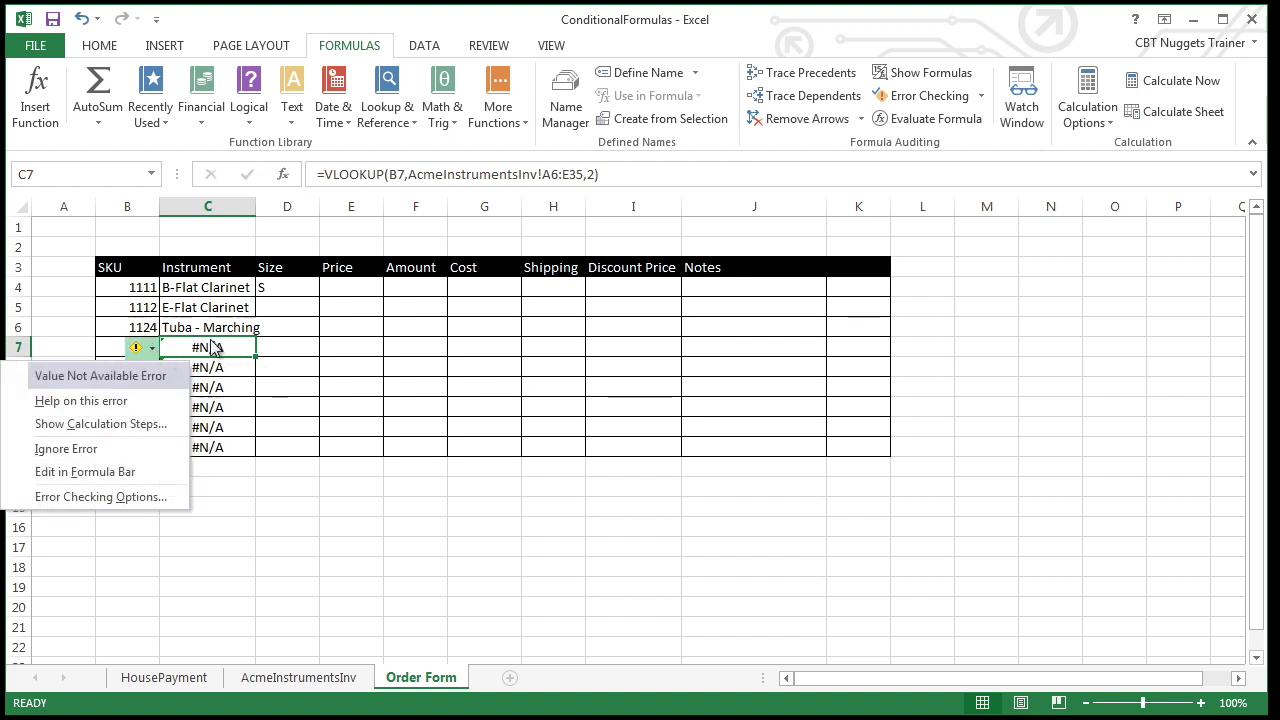
{"action": "left_click", "coordinate": [212, 346]}
{"action": "left_click", "coordinate": [110, 347]}
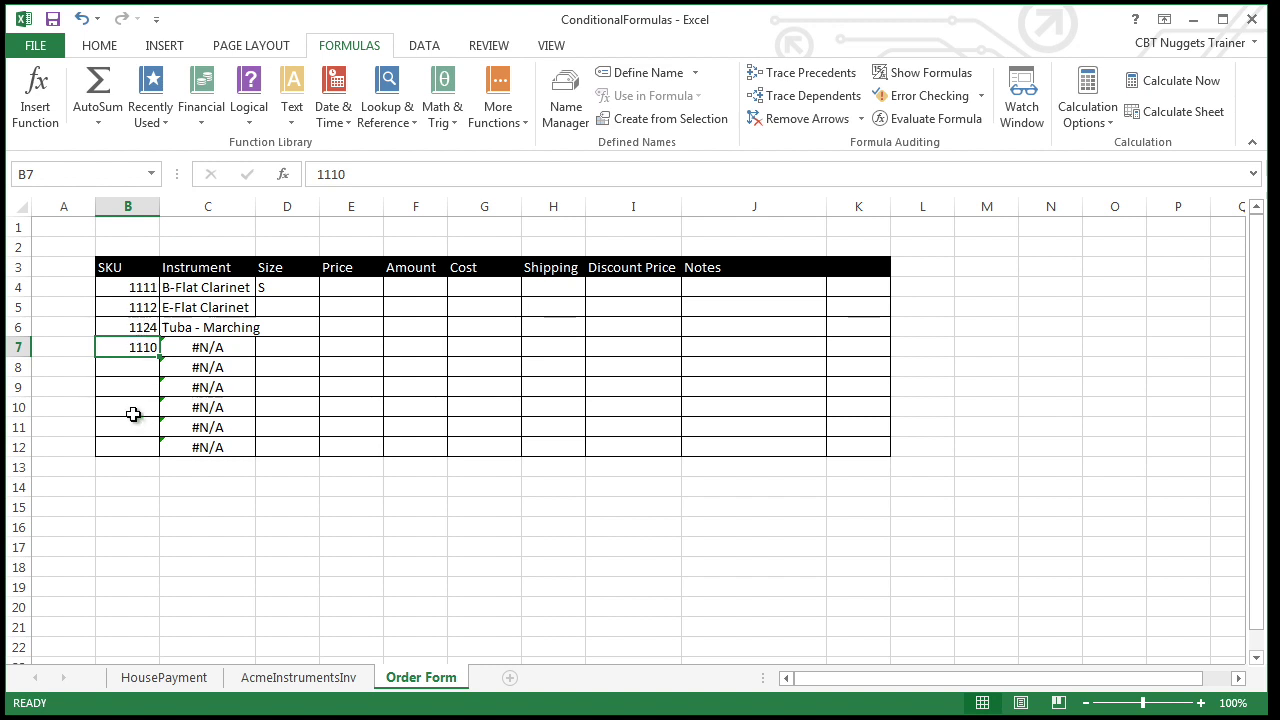
{"action": "type", "text": "11"}
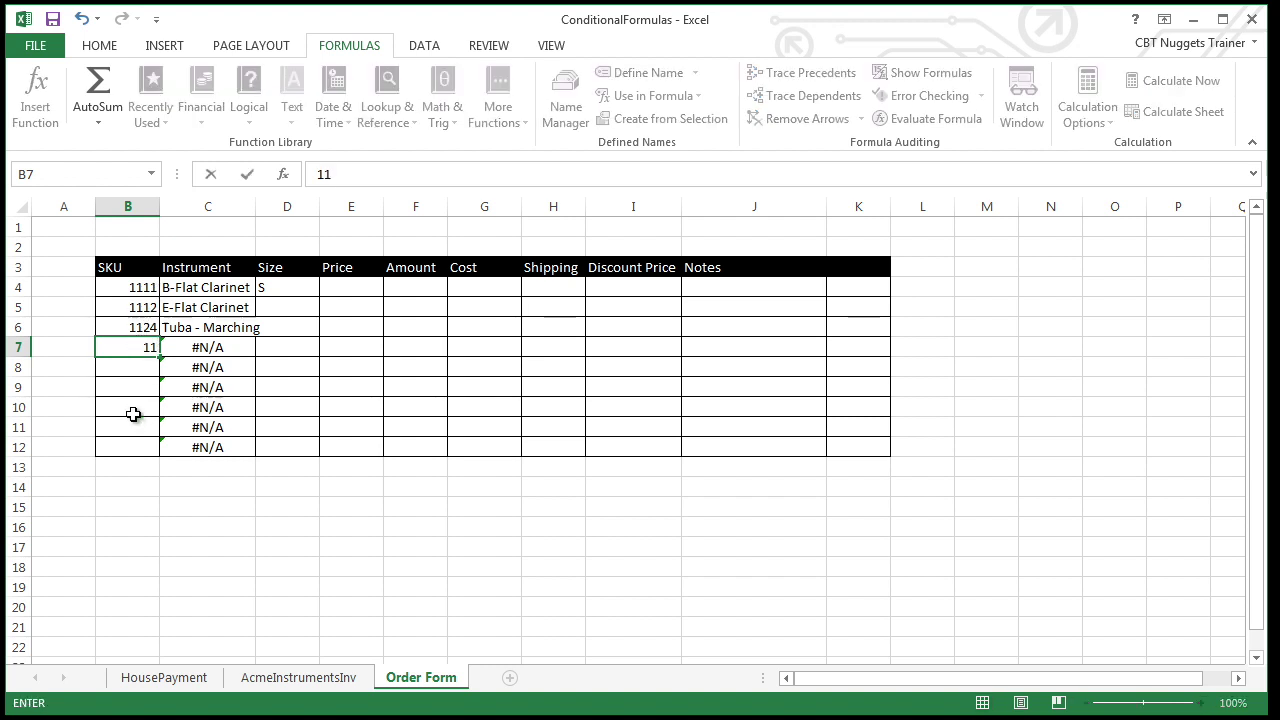
{"action": "type", "text": "20"}
{"action": "key", "text": "Return"}
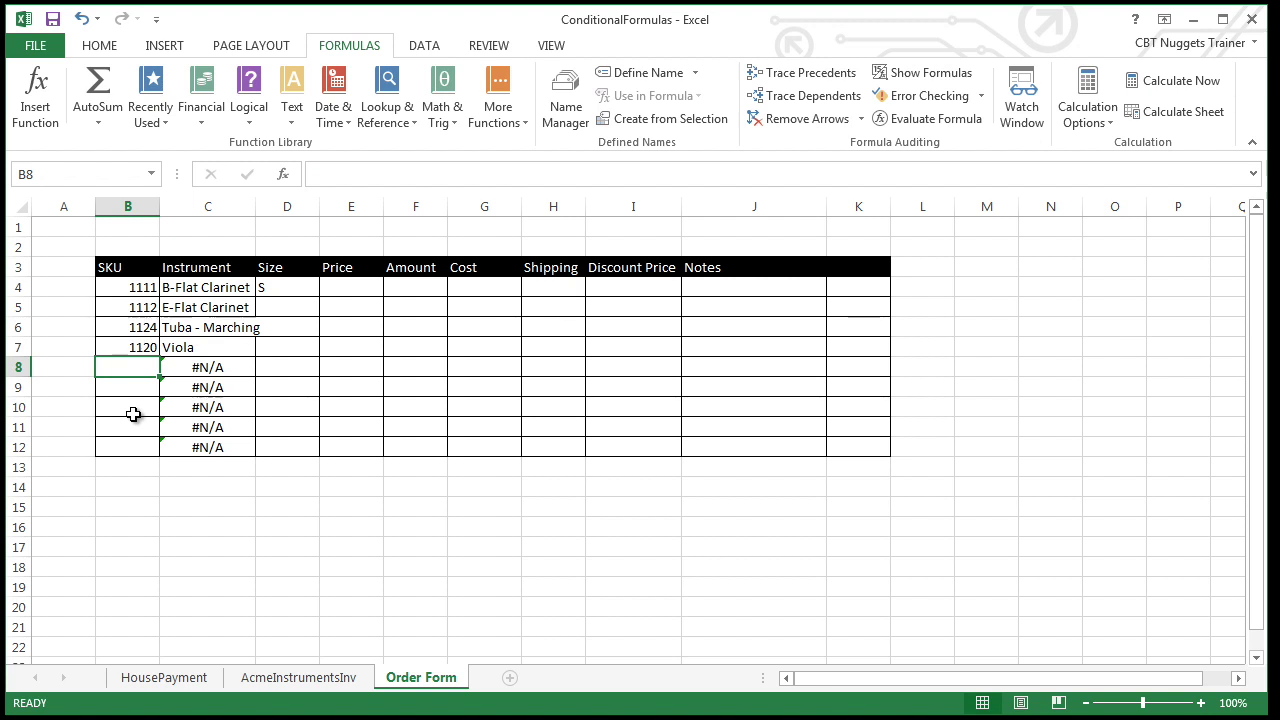
Fill D4's Size VLOOKUP down to D8, giving S, S, XL, M and #N/A.
{"action": "left_click", "coordinate": [279, 287]}
{"action": "left_click_drag", "start_coordinate": [321, 297], "coordinate": [313, 364]}
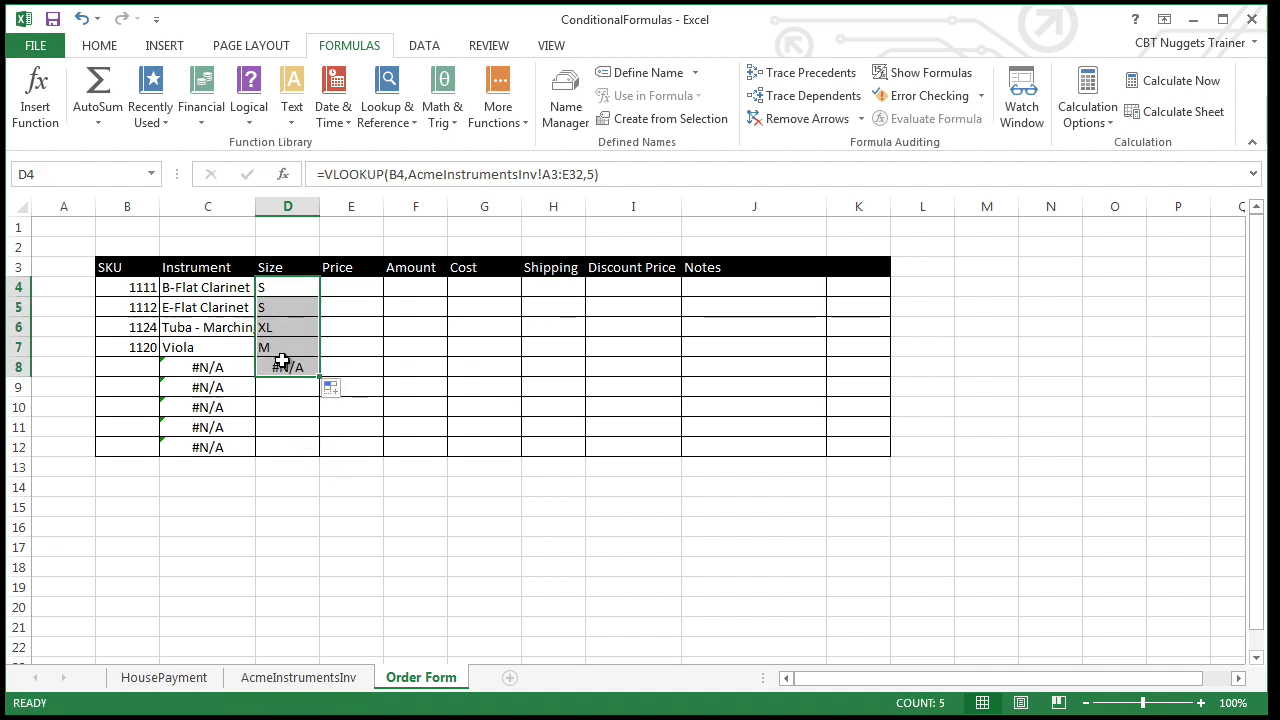
{"action": "left_click", "coordinate": [279, 416]}
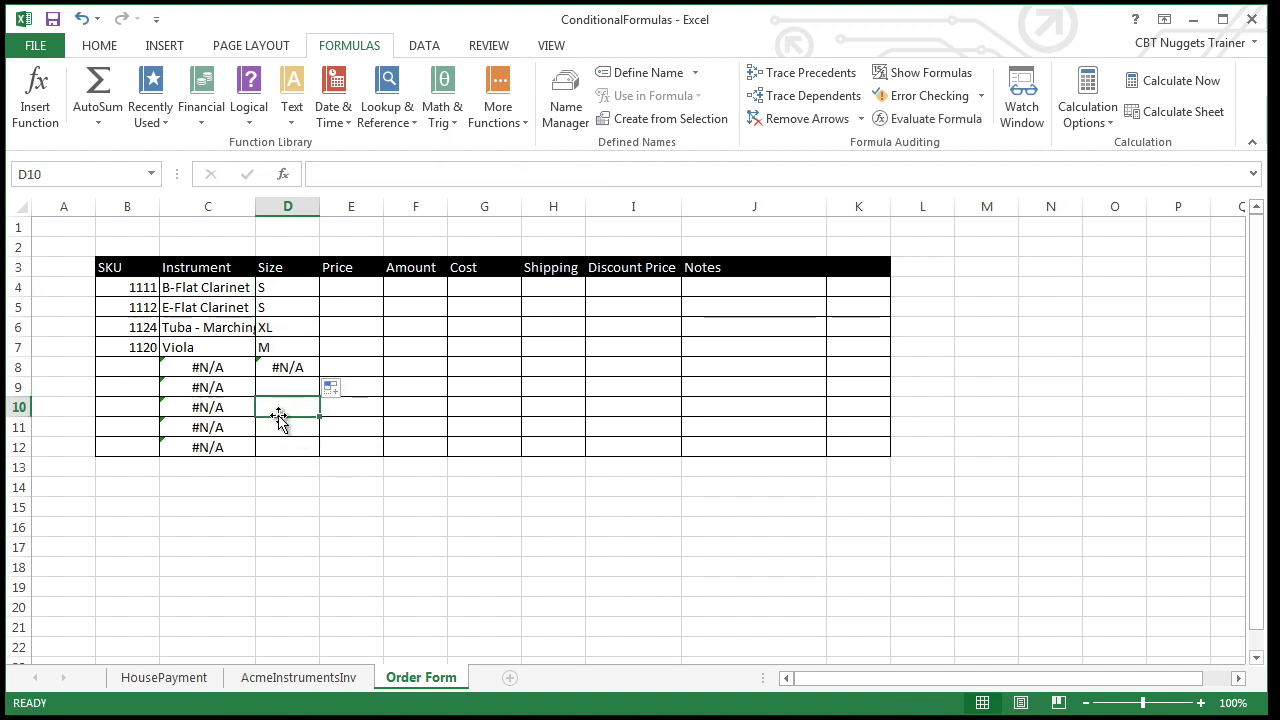